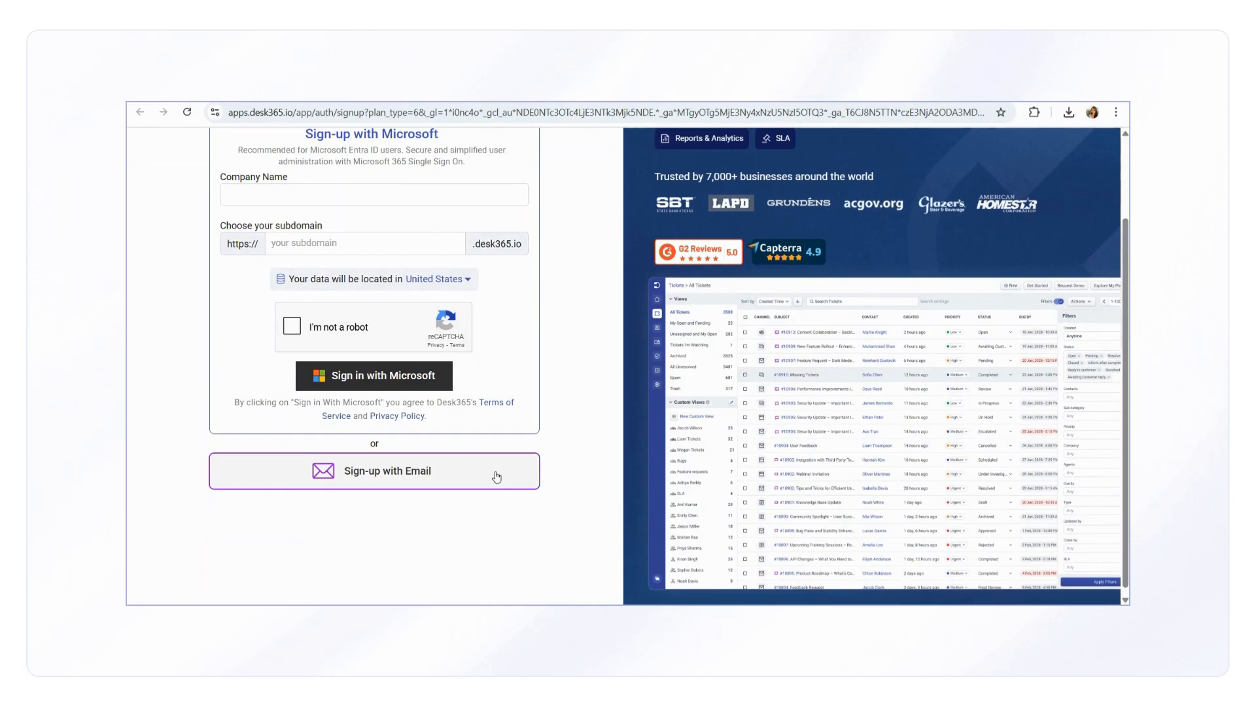
# Choose to sign up for the helpdesk account with email instead of Microsoft
pyautogui.click(497, 477)
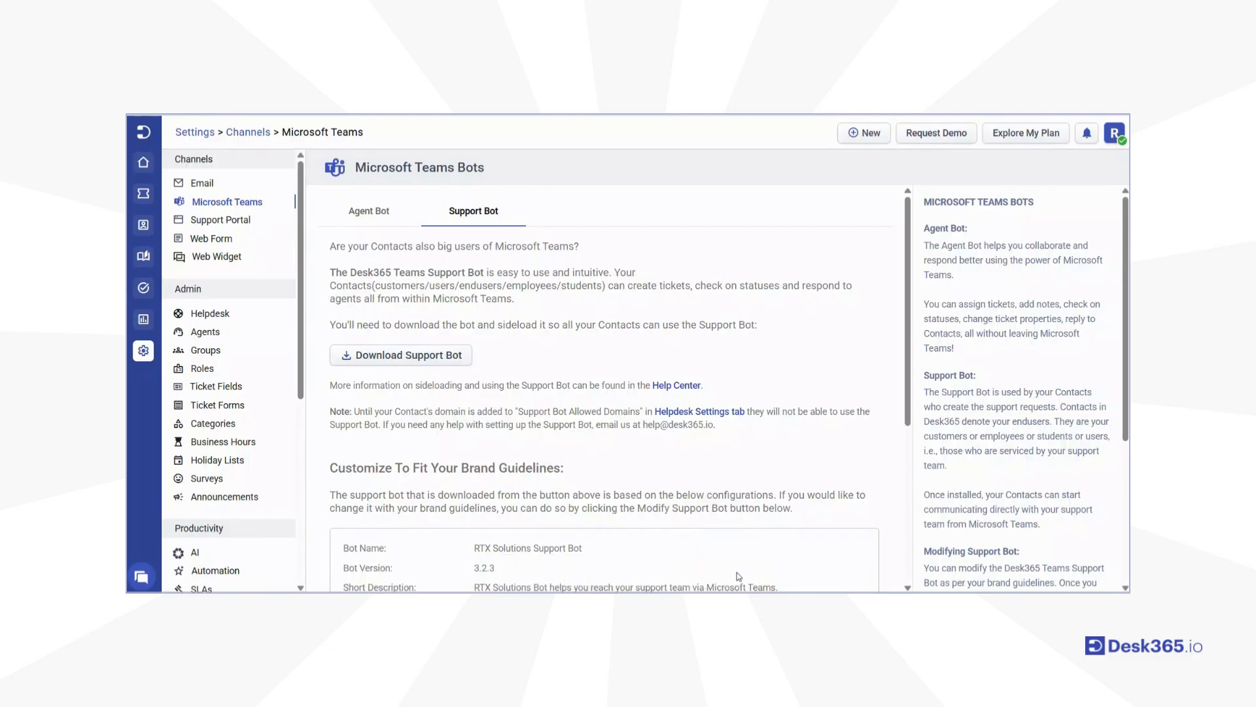
# Open the Microsoft Teams Support Bot's branding configuration for editing and review its names, descriptions, icons and accent color
pyautogui.scroll(-4, 646, 436)
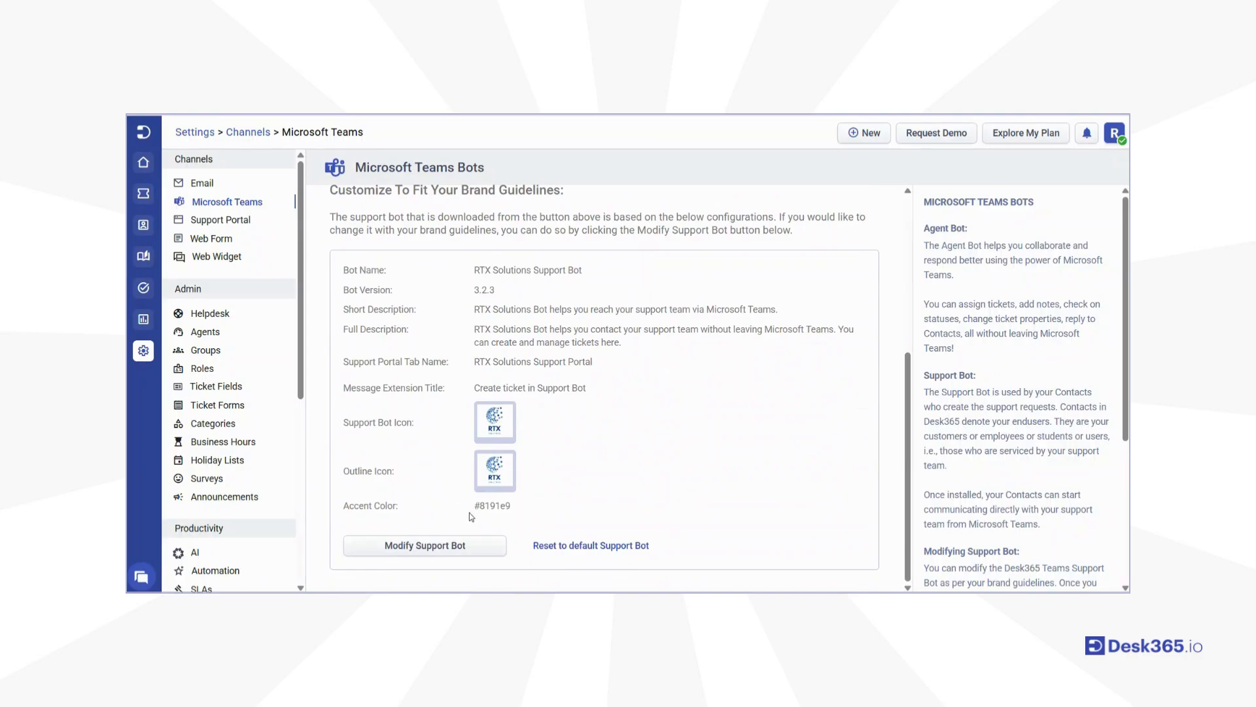
pyautogui.click(457, 547)
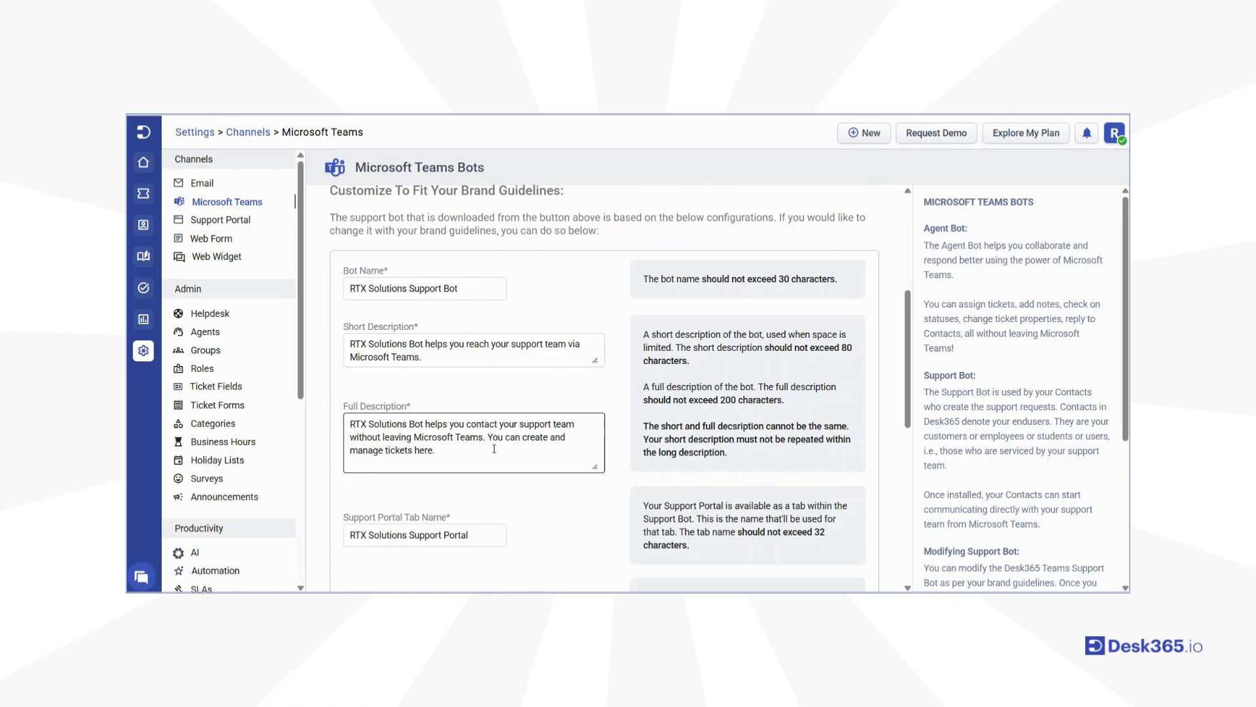
pyautogui.scroll(-3, 495, 449)
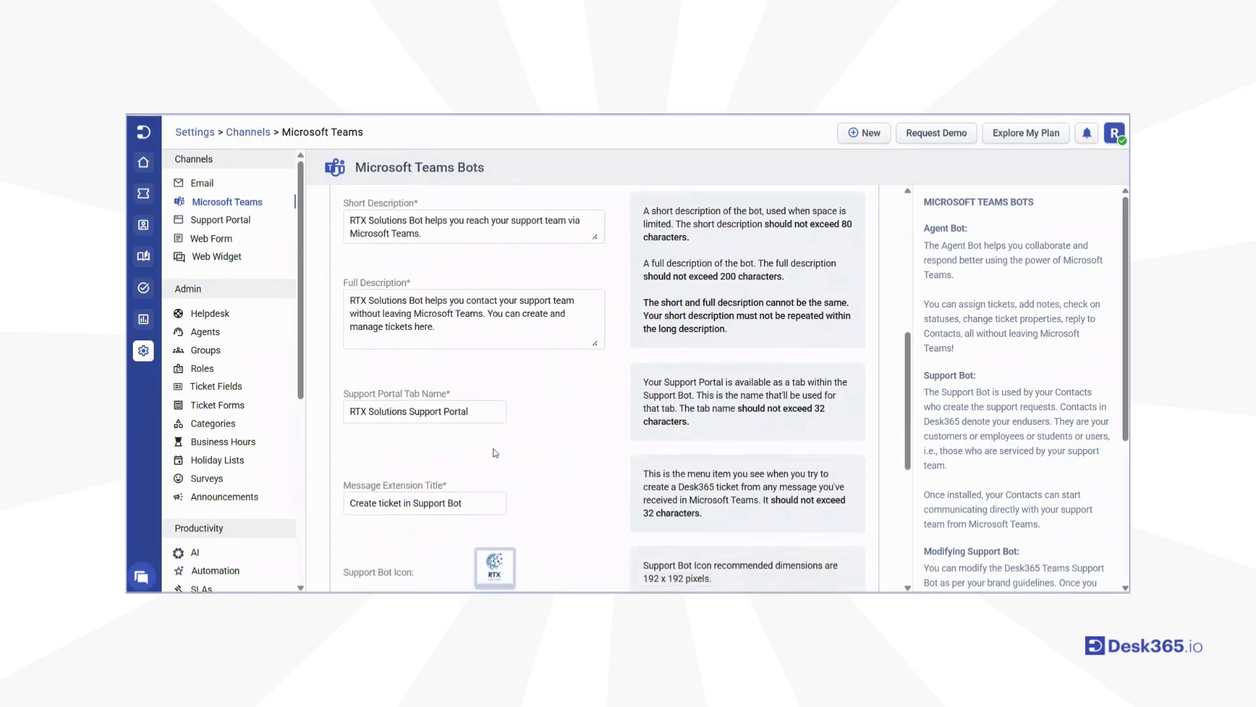
pyautogui.scroll(-5, 496, 453)
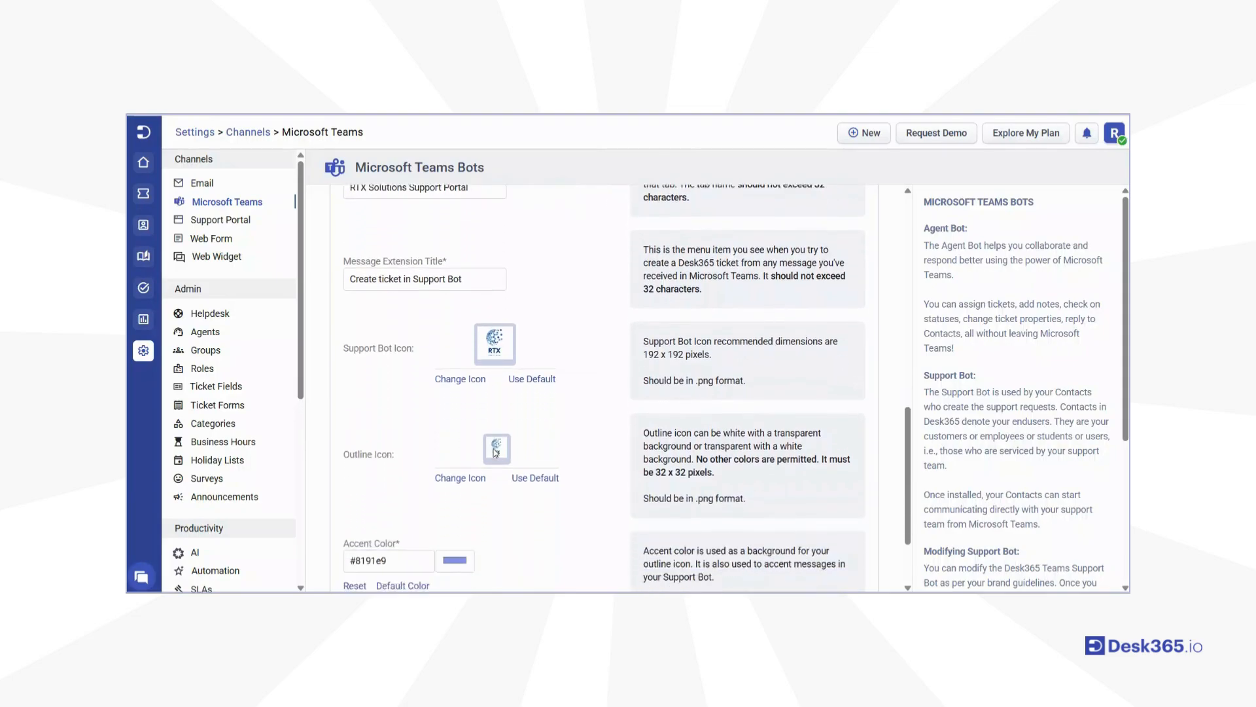
pyautogui.scroll(-2, 495, 452)
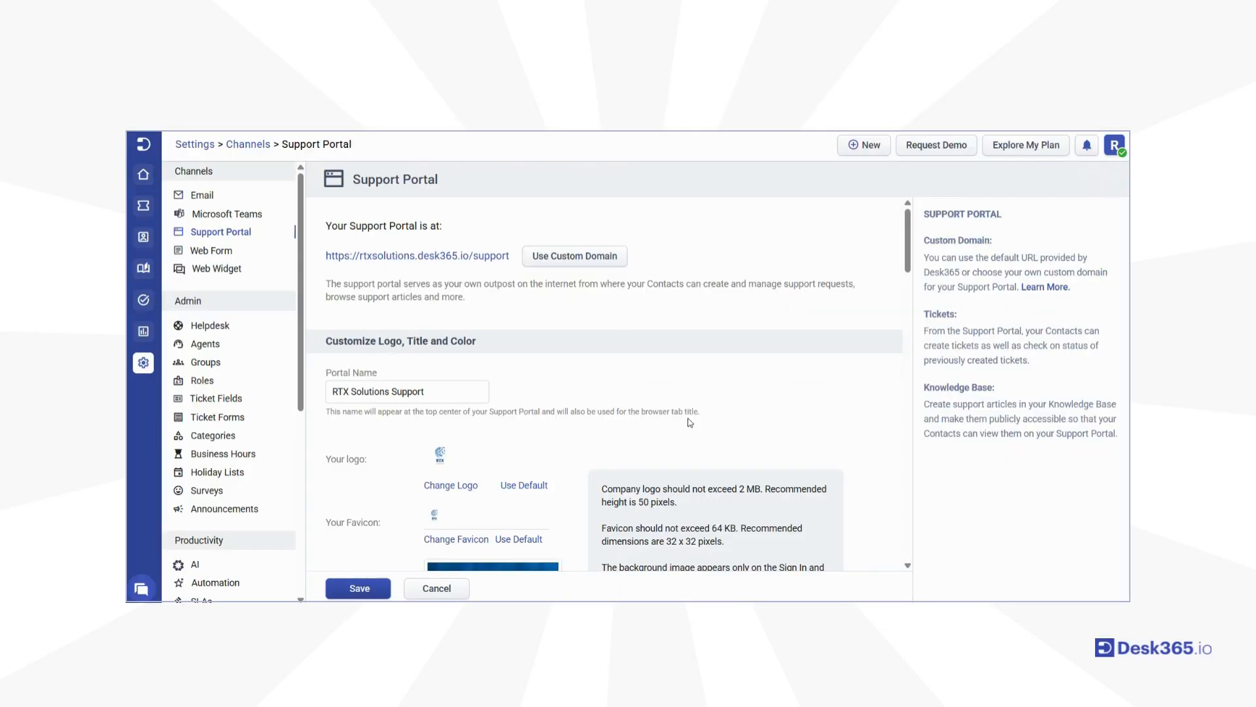
# Review the Support Portal's customization options for portal name, logo, favicon, background image and theme color
pyautogui.scroll(-3, 691, 422)
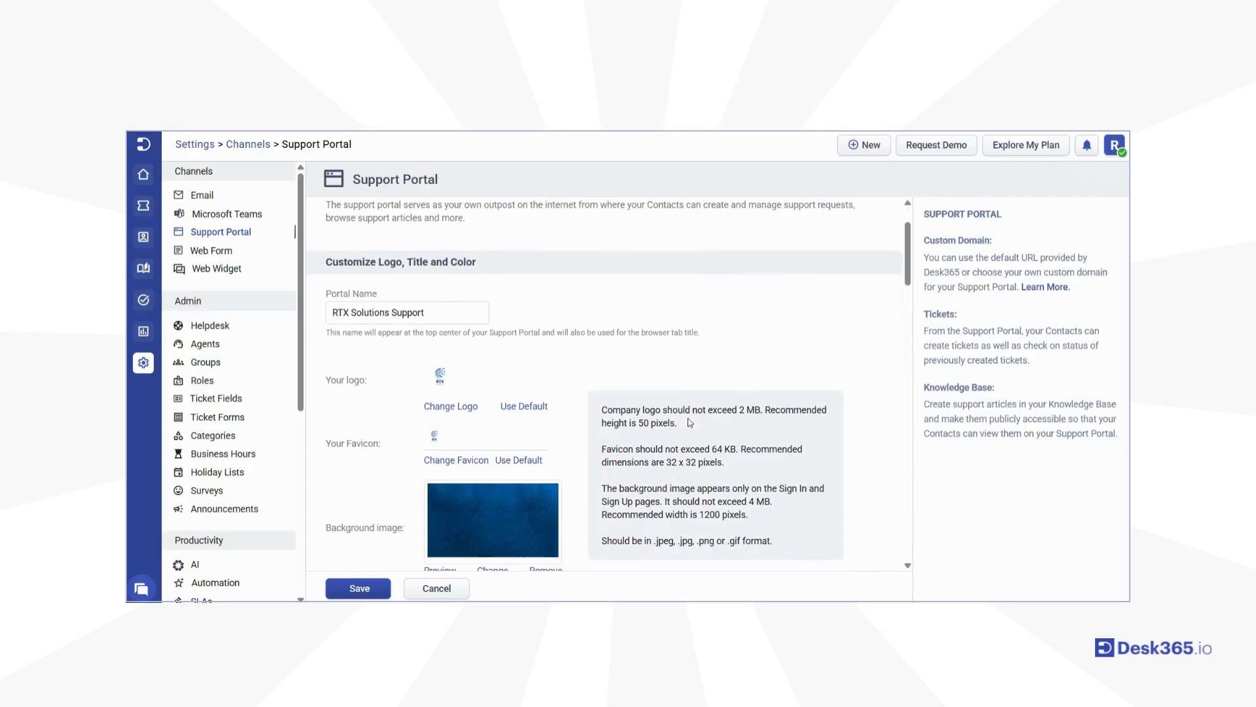
pyautogui.scroll(-2, 690, 422)
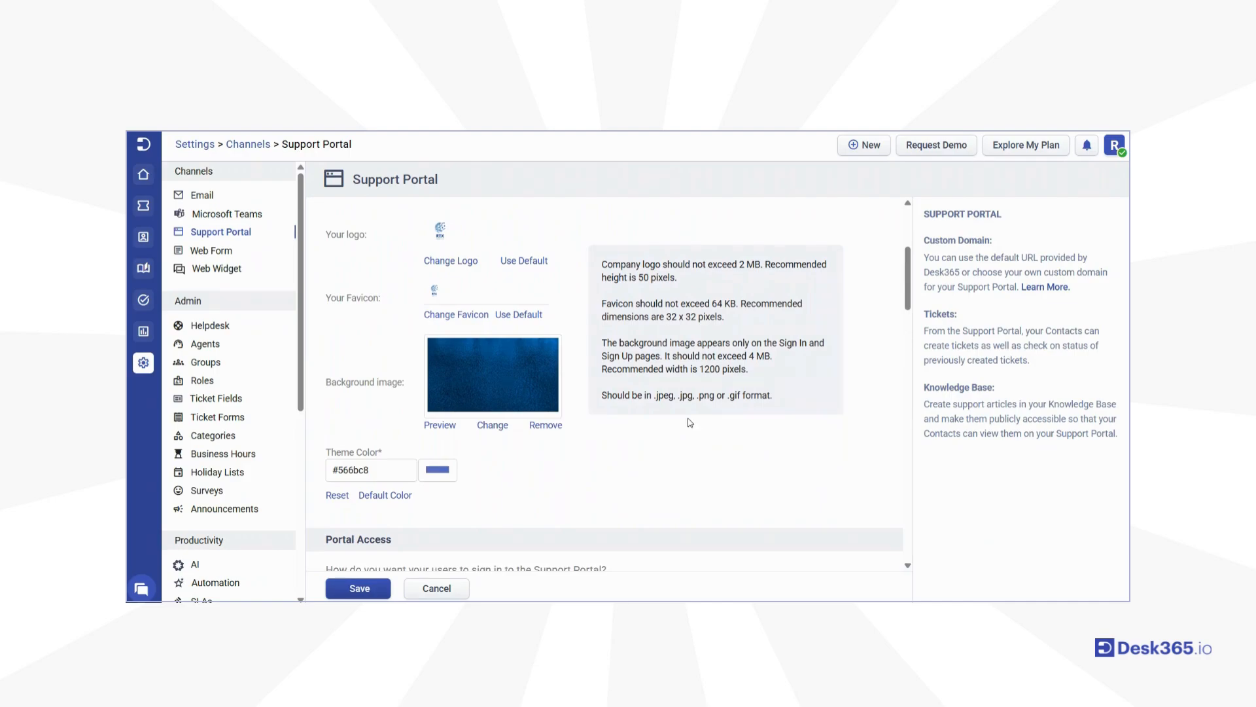
# Open the RTX IT Support knowledge base category for editing and review who can see it in the support and agent portals
pyautogui.click(143, 269)
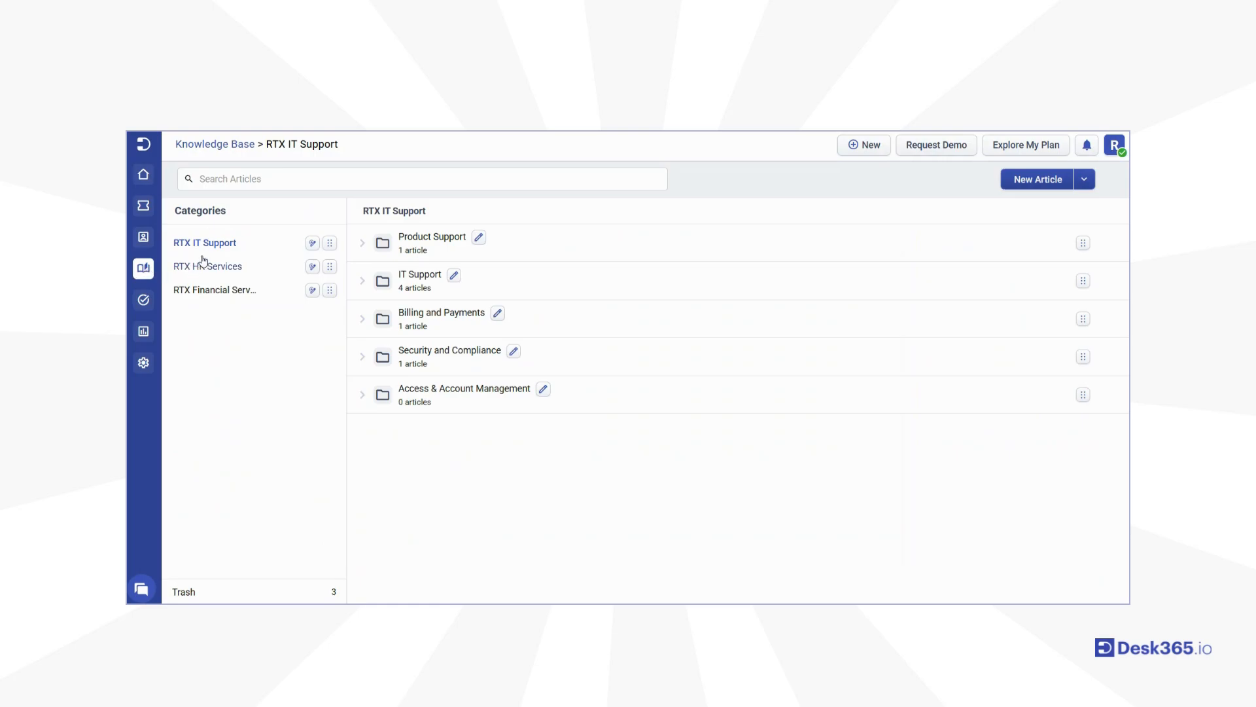
pyautogui.click(313, 244)
pyautogui.click(321, 271)
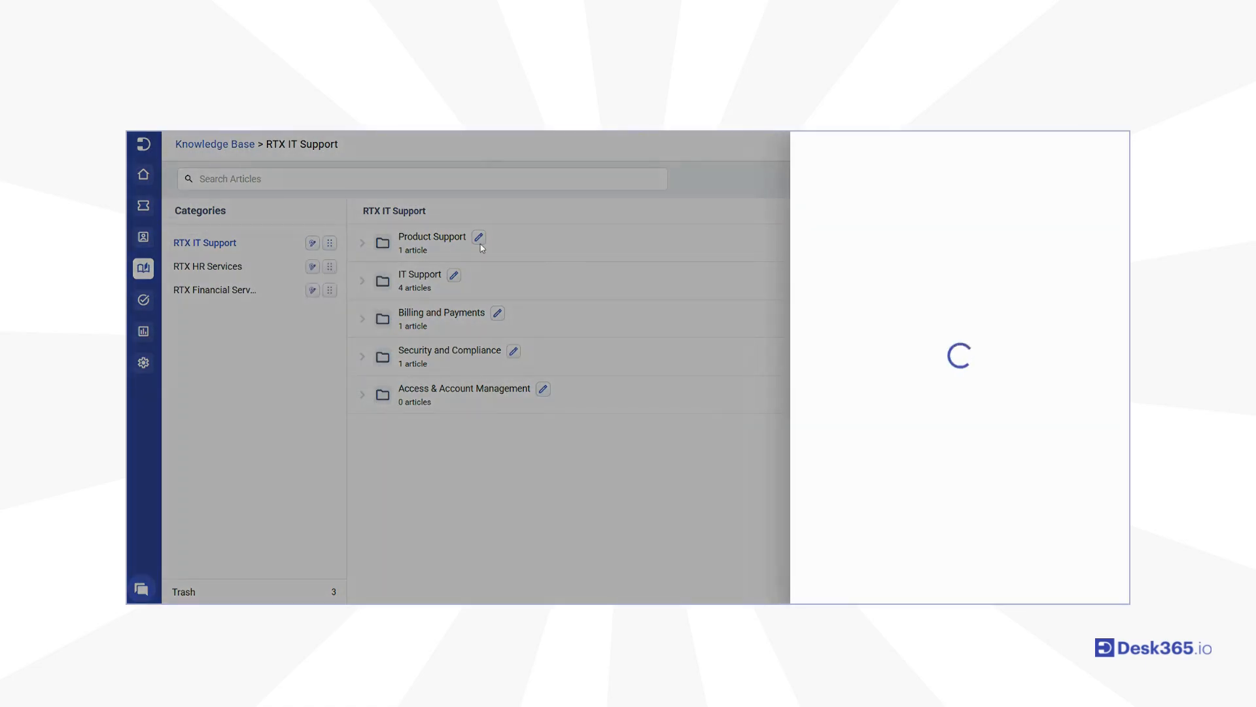
pyautogui.scroll(-1, 843, 419)
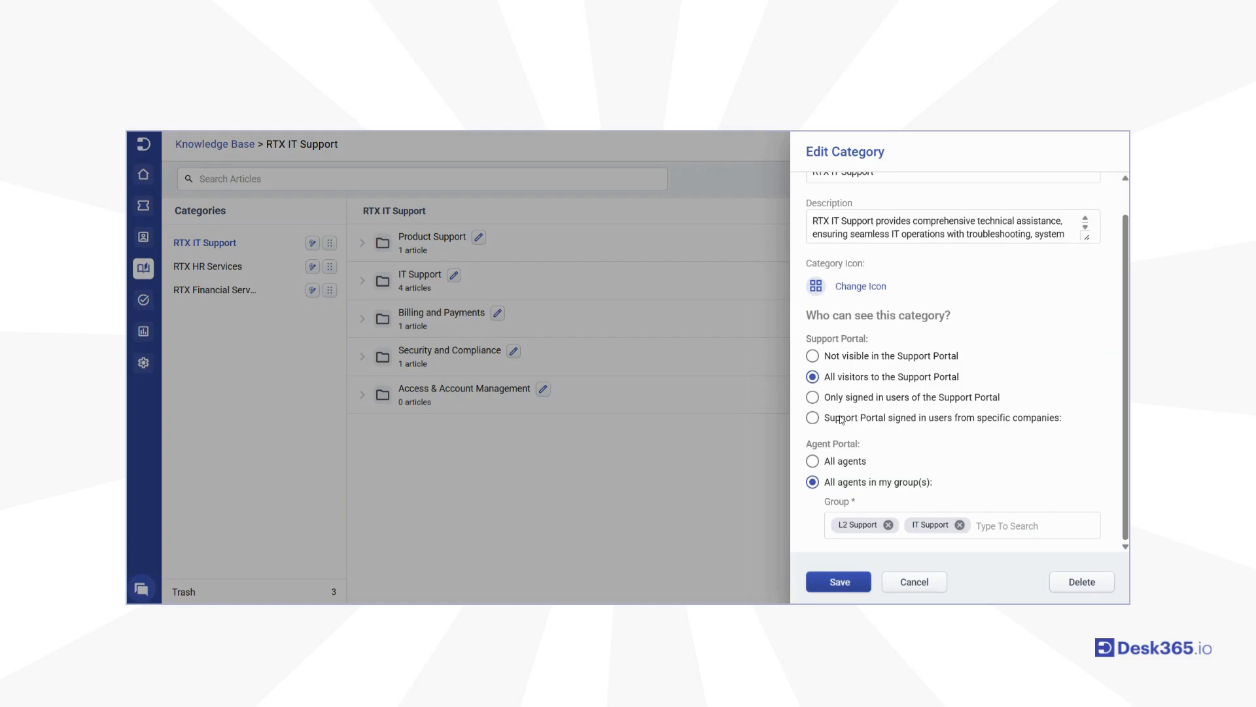
pyautogui.scroll(1, 842, 420)
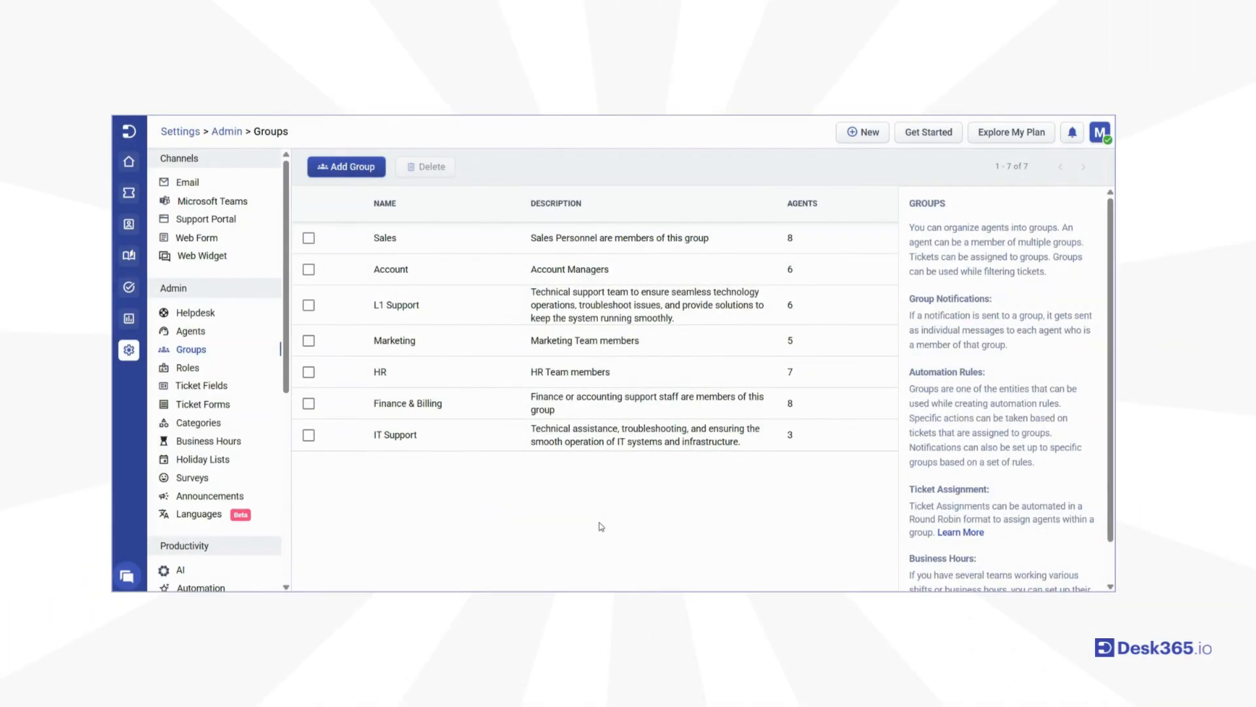
# Open the Finance & Billing group from the Groups list and look through its details
pyautogui.click(534, 409)
pyautogui.scroll(-1, 533, 411)
pyautogui.click(586, 465)
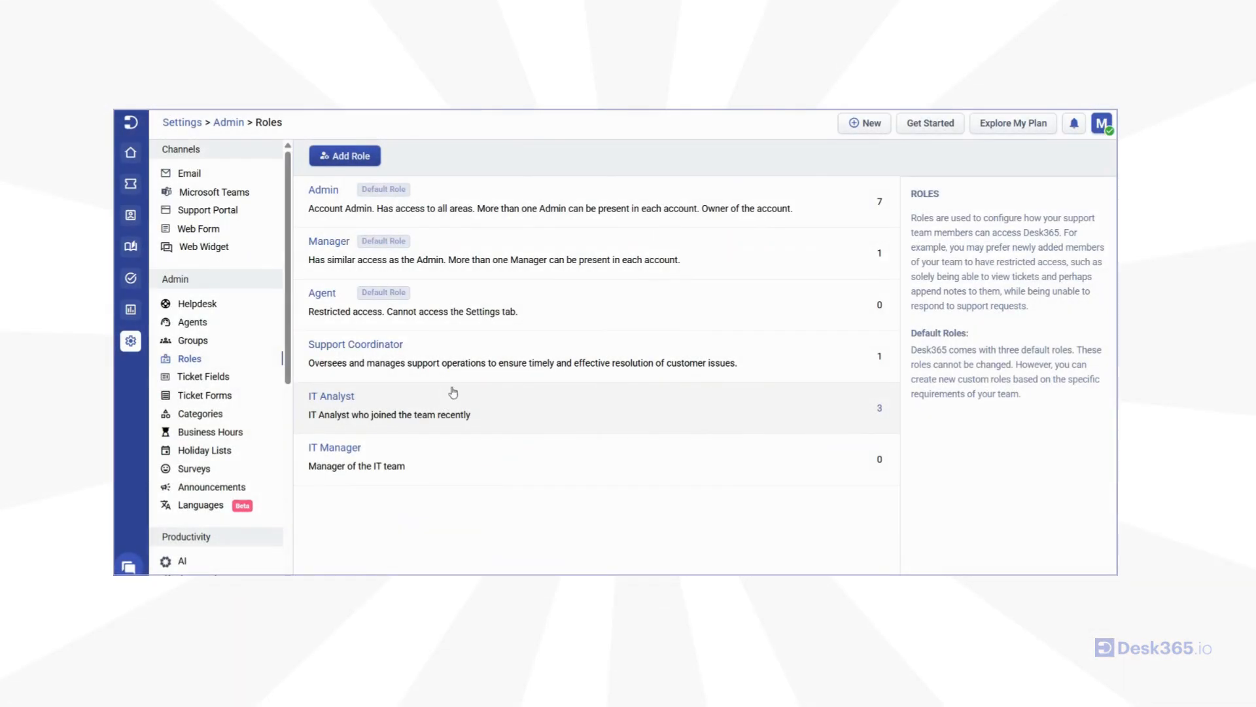
# Open the Support Coordinator role for editing and set its ticket scope to Agent Only Access
pyautogui.click(465, 375)
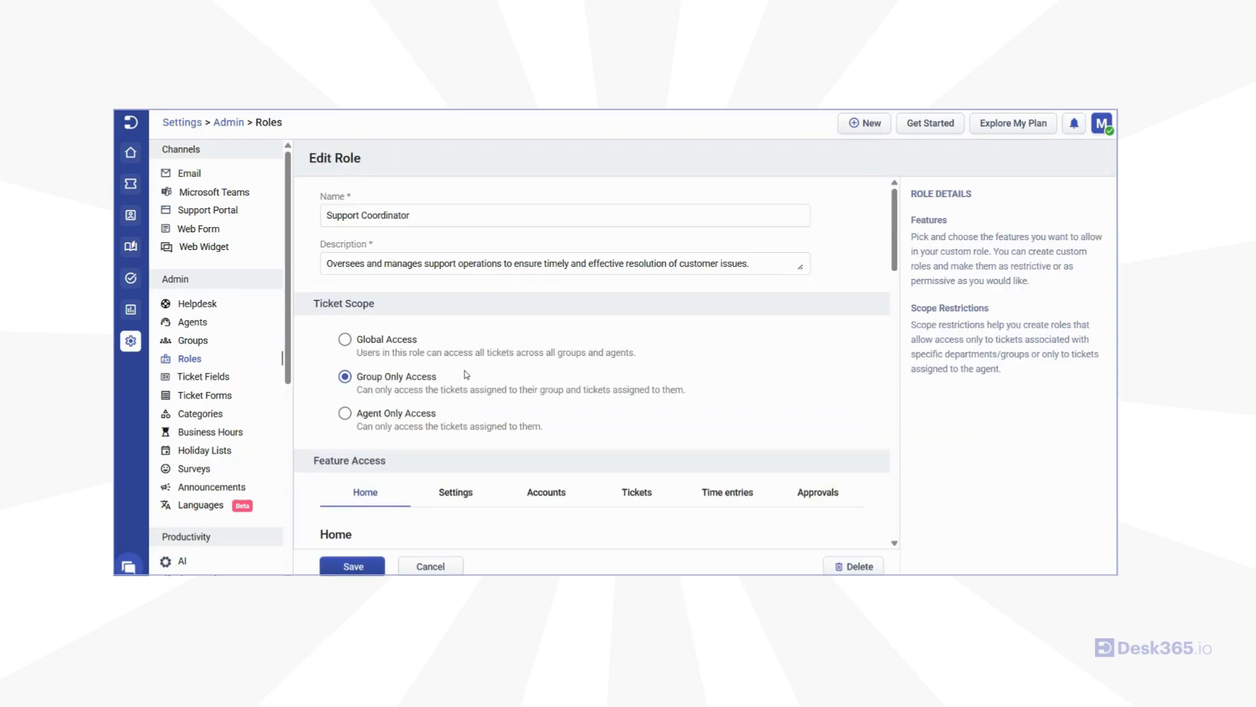
pyautogui.click(343, 343)
pyautogui.click(345, 377)
pyautogui.click(346, 414)
# Review the Support Coordinator role's feature access permissions, going to the Settings section and on to Tickets
pyautogui.scroll(-5, 444, 318)
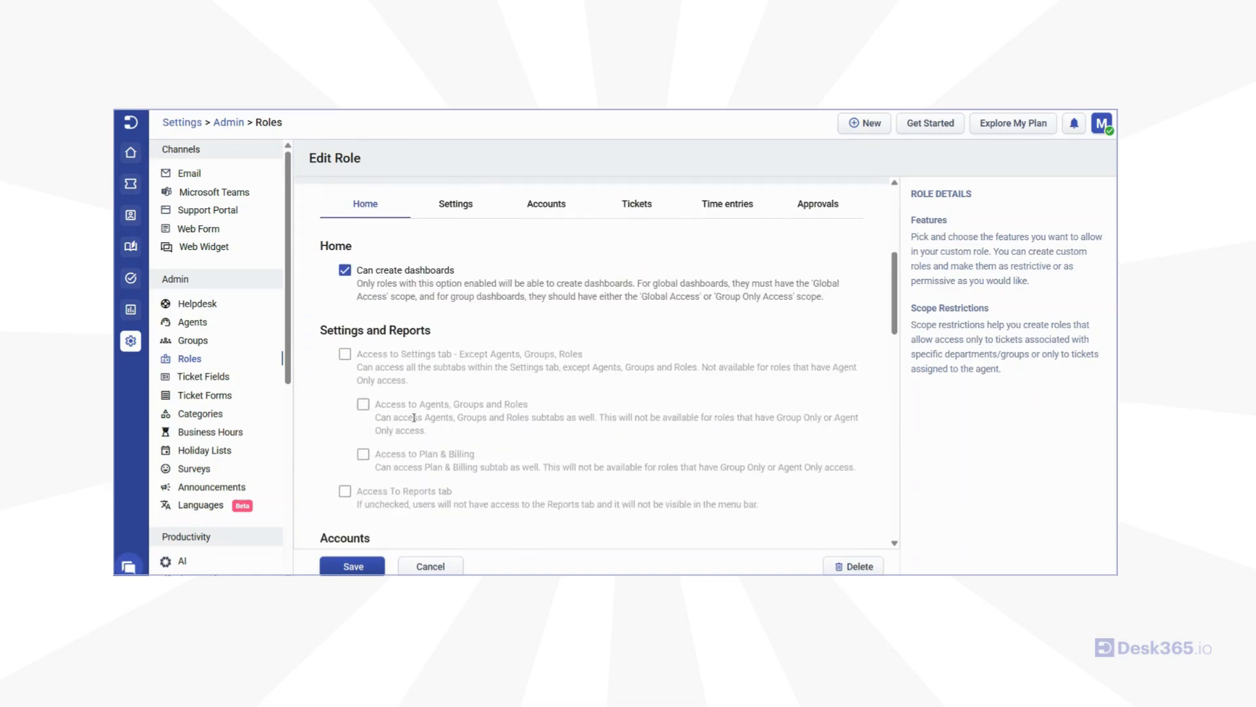
pyautogui.click(467, 208)
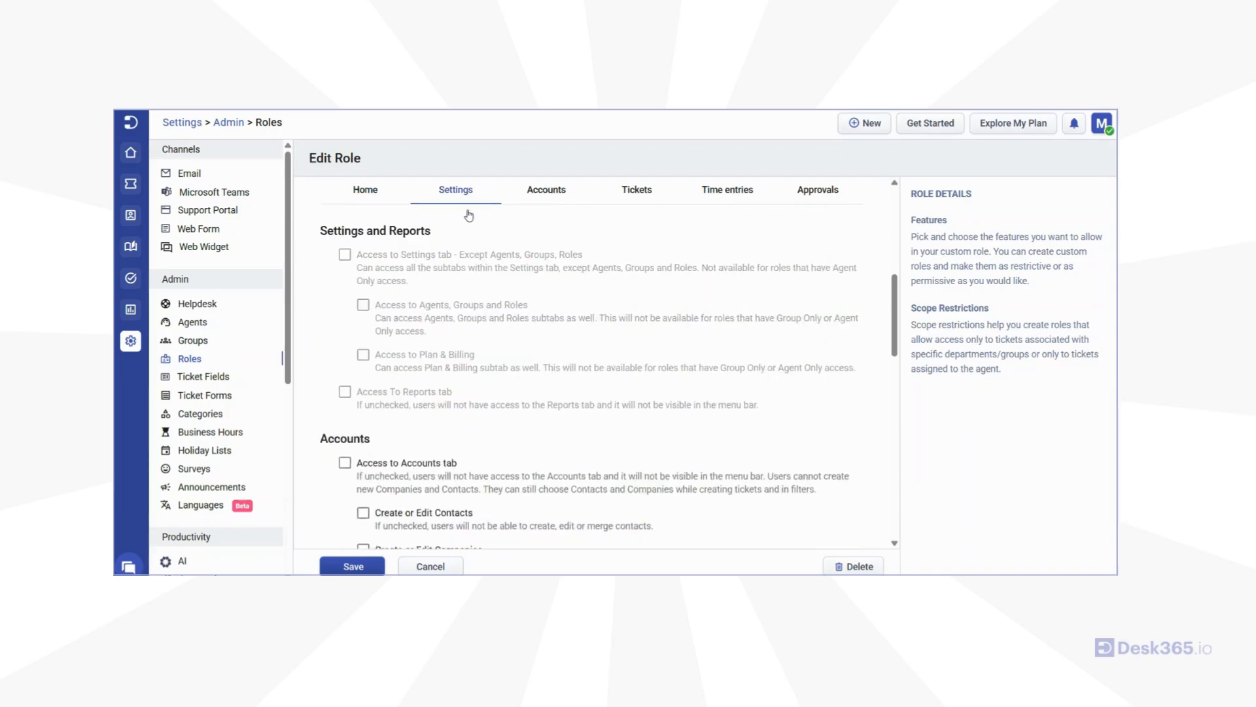
pyautogui.click(661, 206)
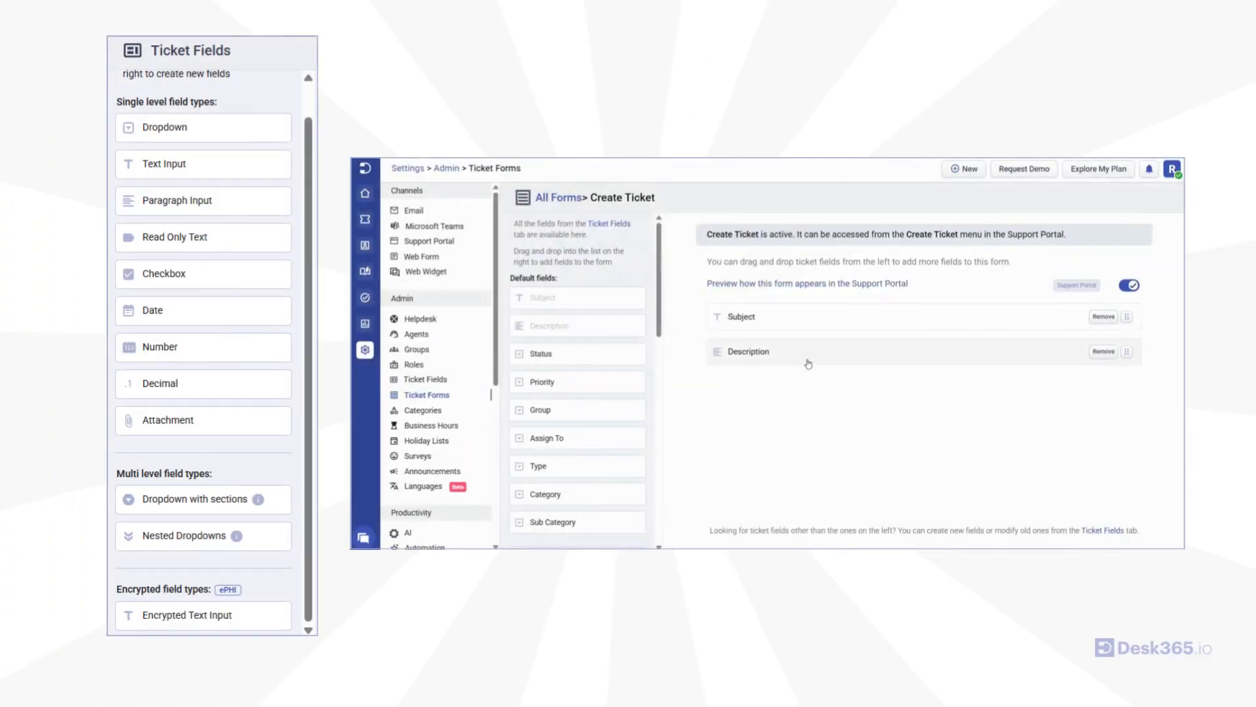
# Add the Software Name custom field to the Create Ticket form and look through the remaining custom fields
pyautogui.scroll(-5, 560, 417)
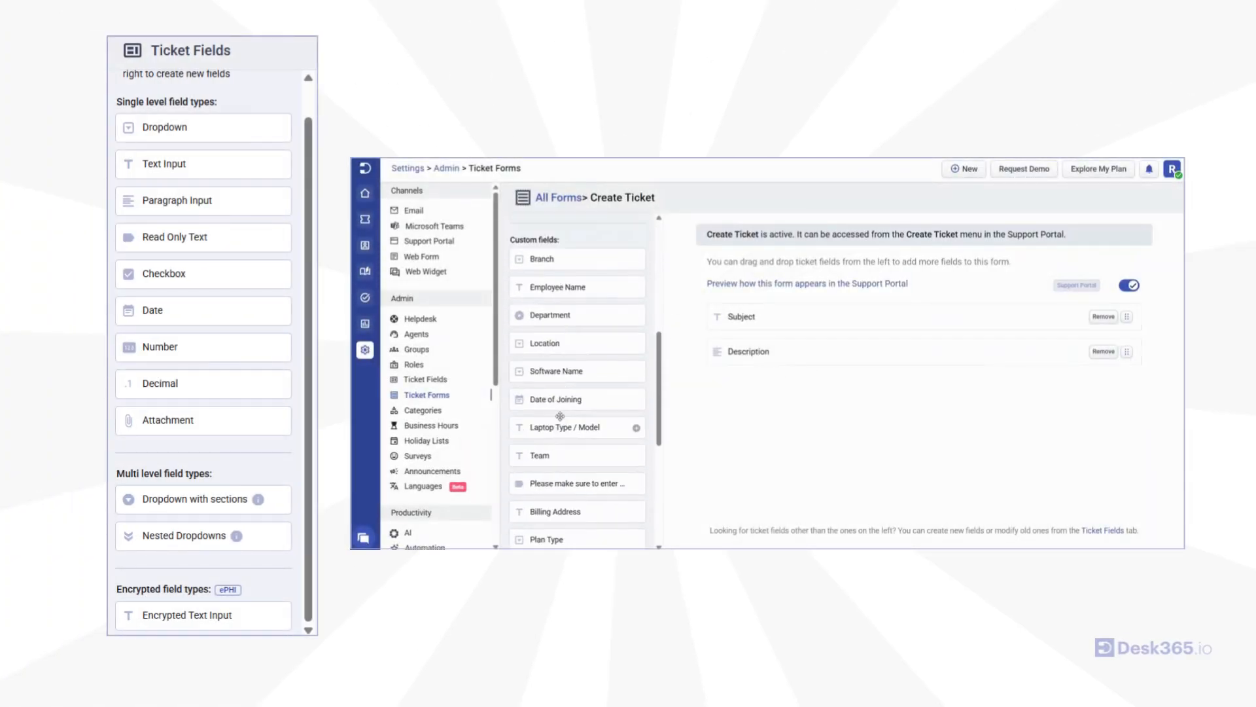
pyautogui.click(636, 373)
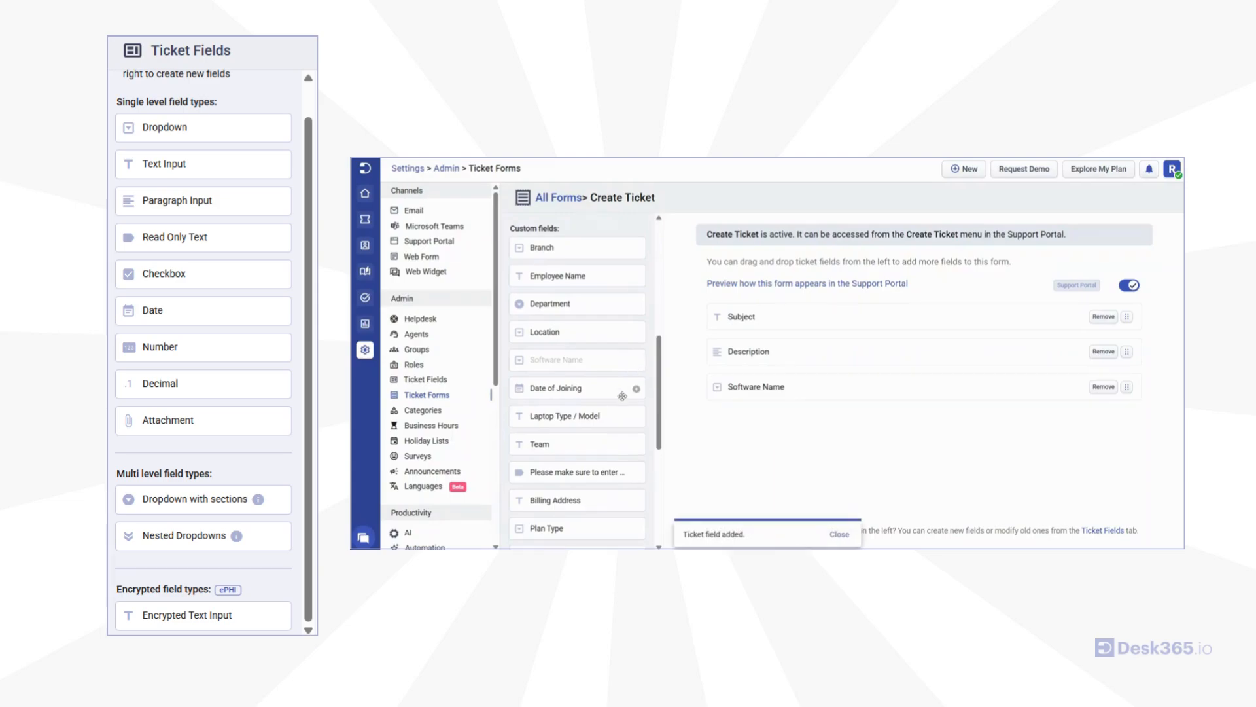
pyautogui.scroll(-5, 623, 395)
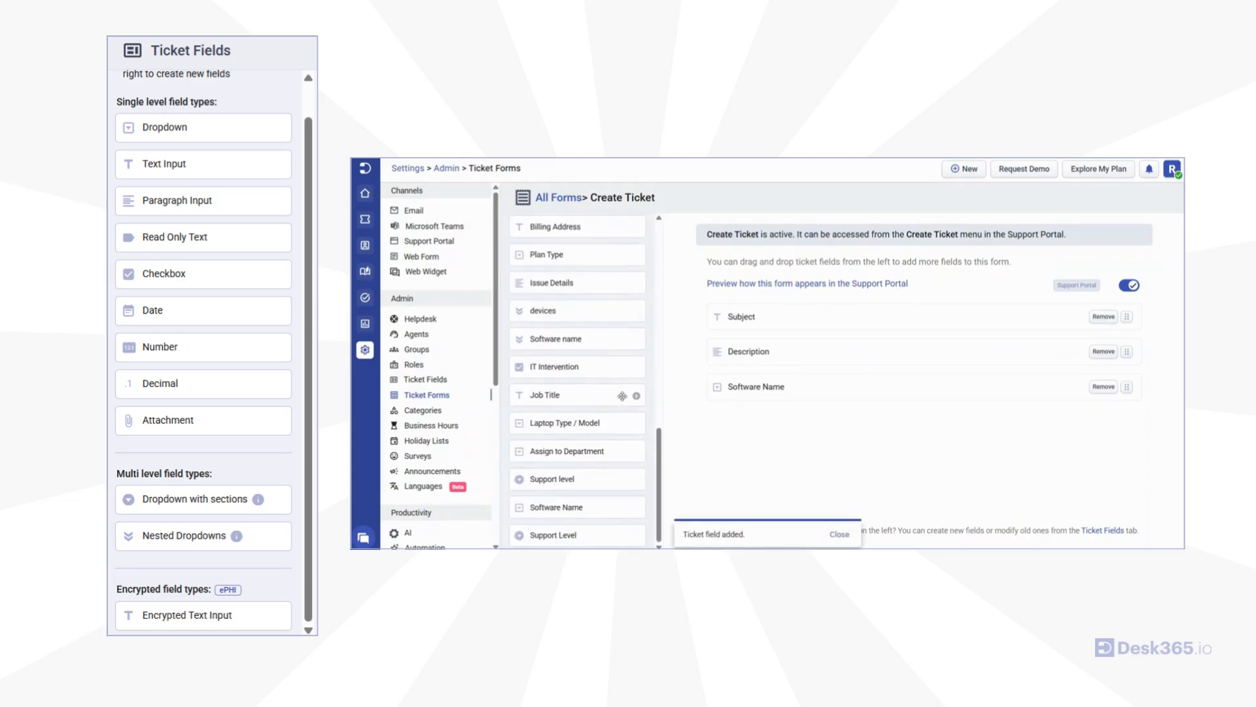
pyautogui.scroll(4, 622, 396)
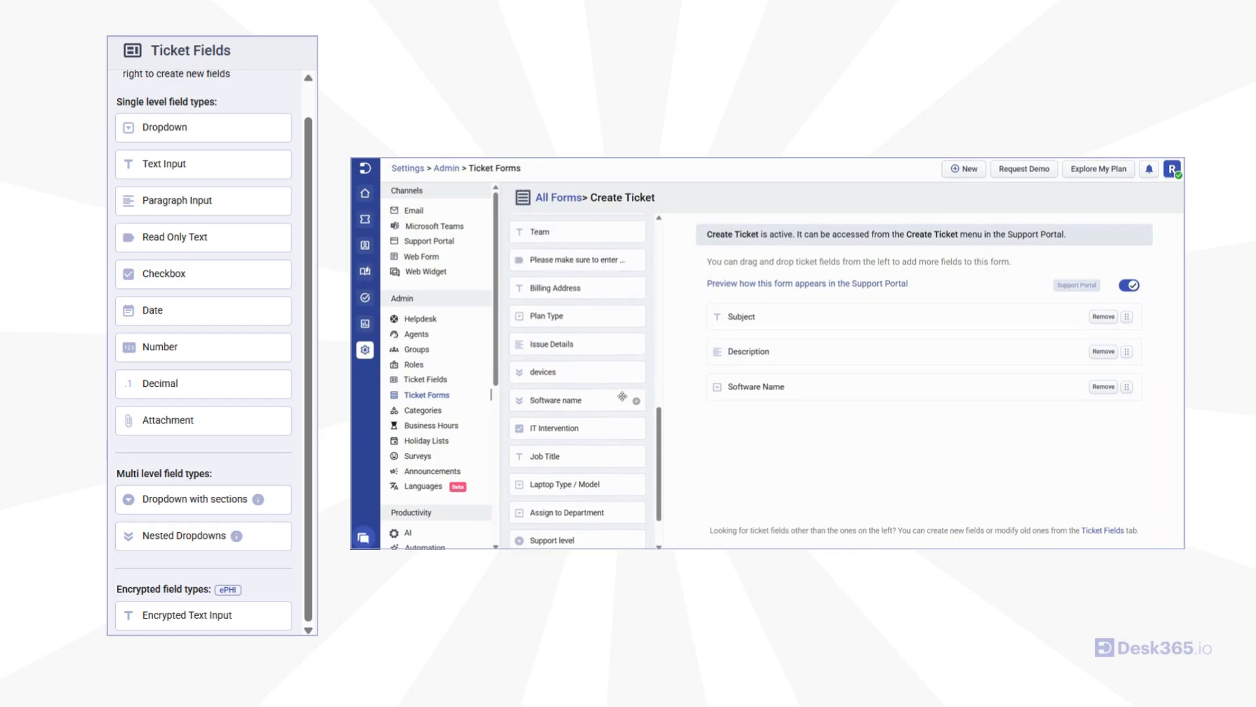
pyautogui.scroll(4, 623, 396)
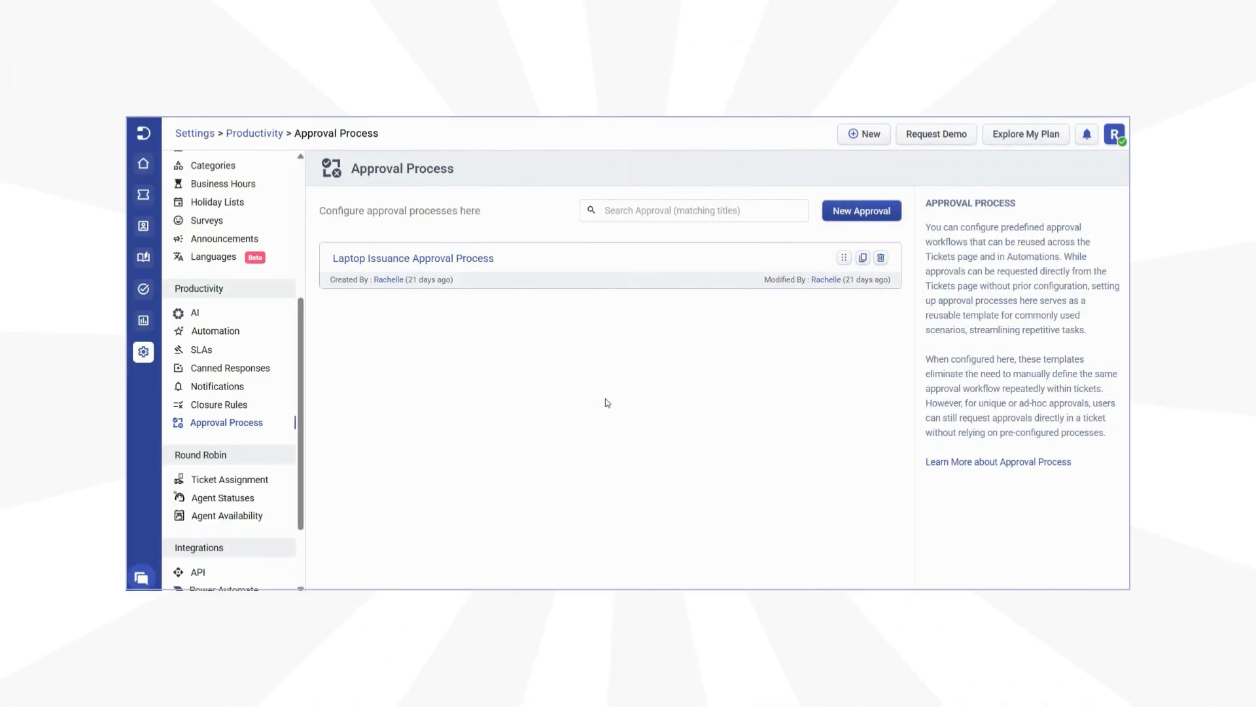
# Open the Laptop Issuance Approval Process and switch moving requests sequentially on and back off to compare the approval options
pyautogui.click(606, 258)
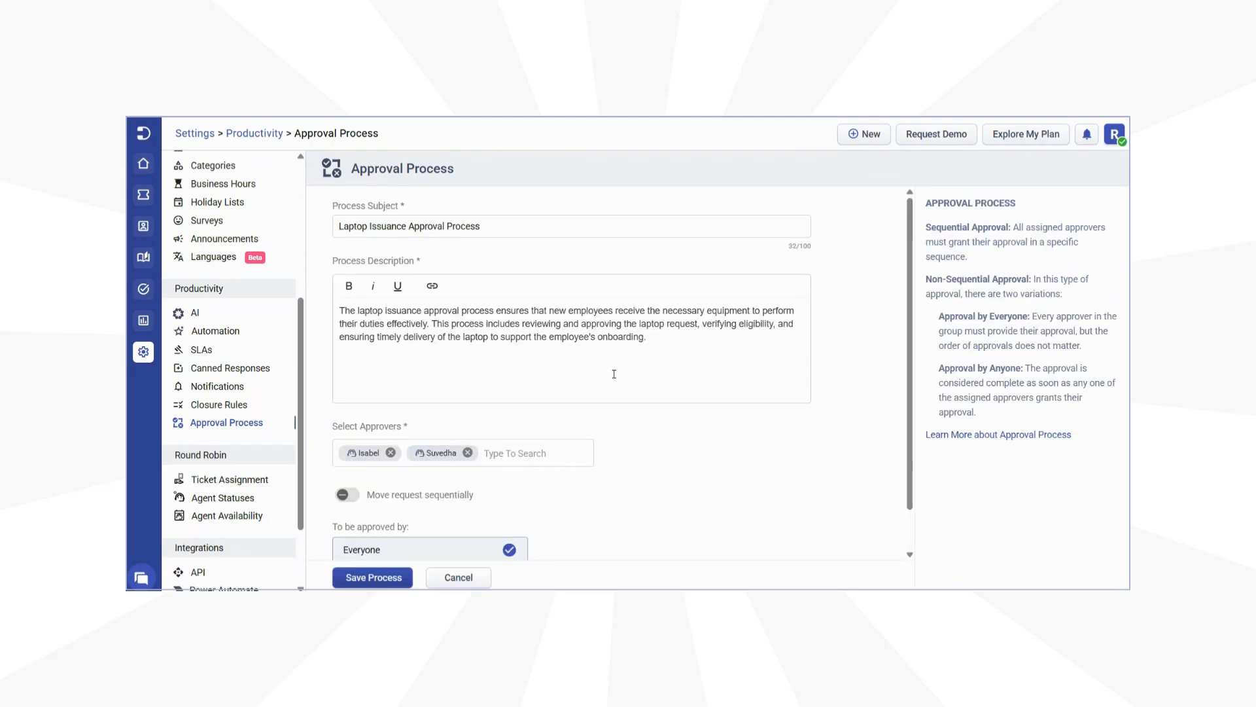
pyautogui.scroll(-2, 614, 373)
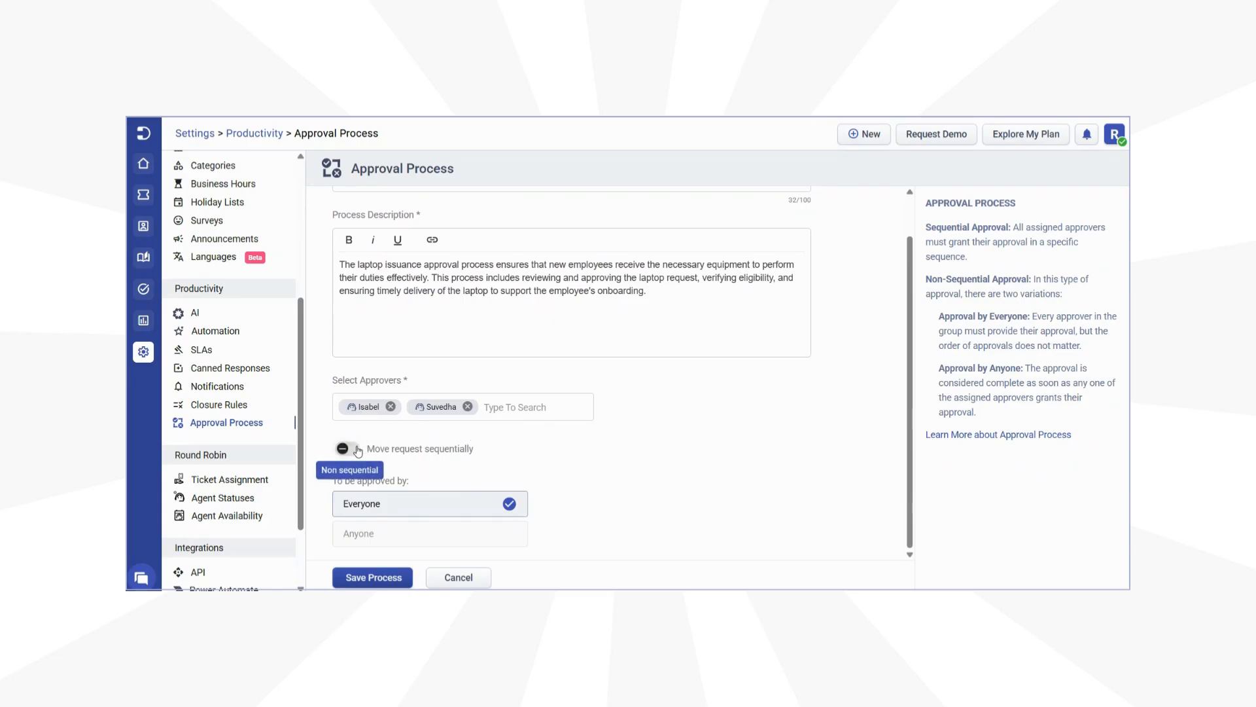
pyautogui.click(356, 450)
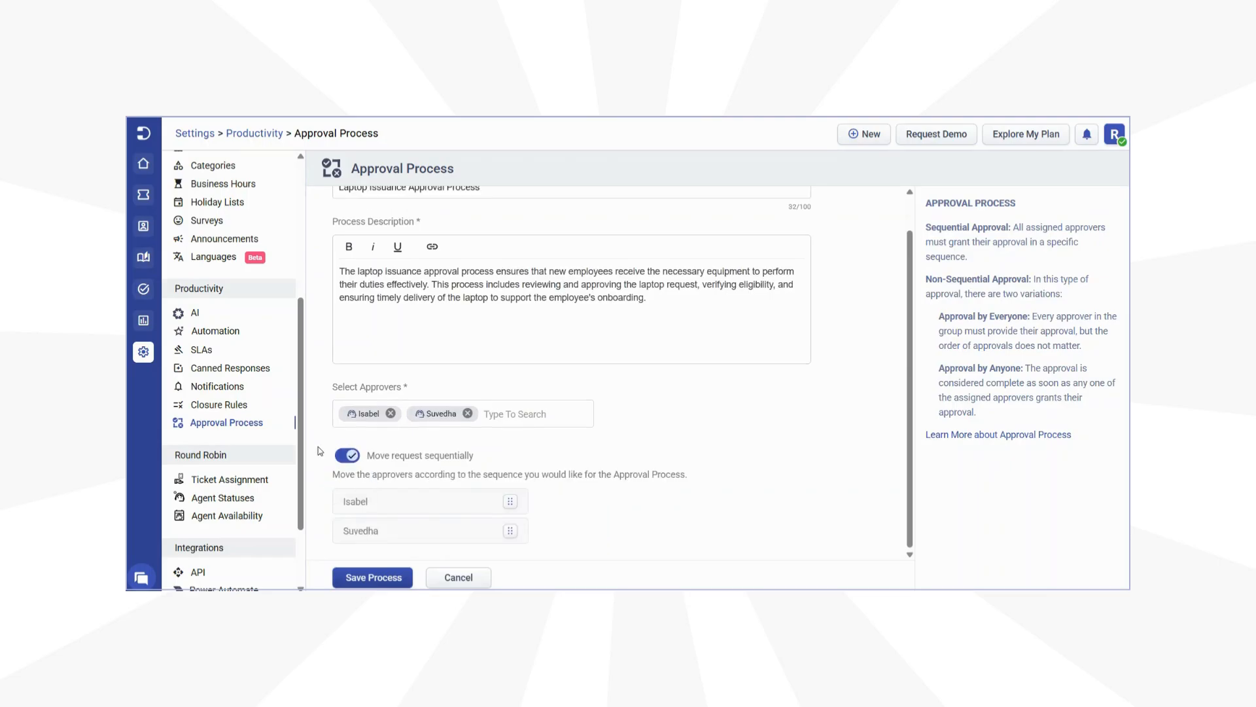
pyautogui.click(341, 457)
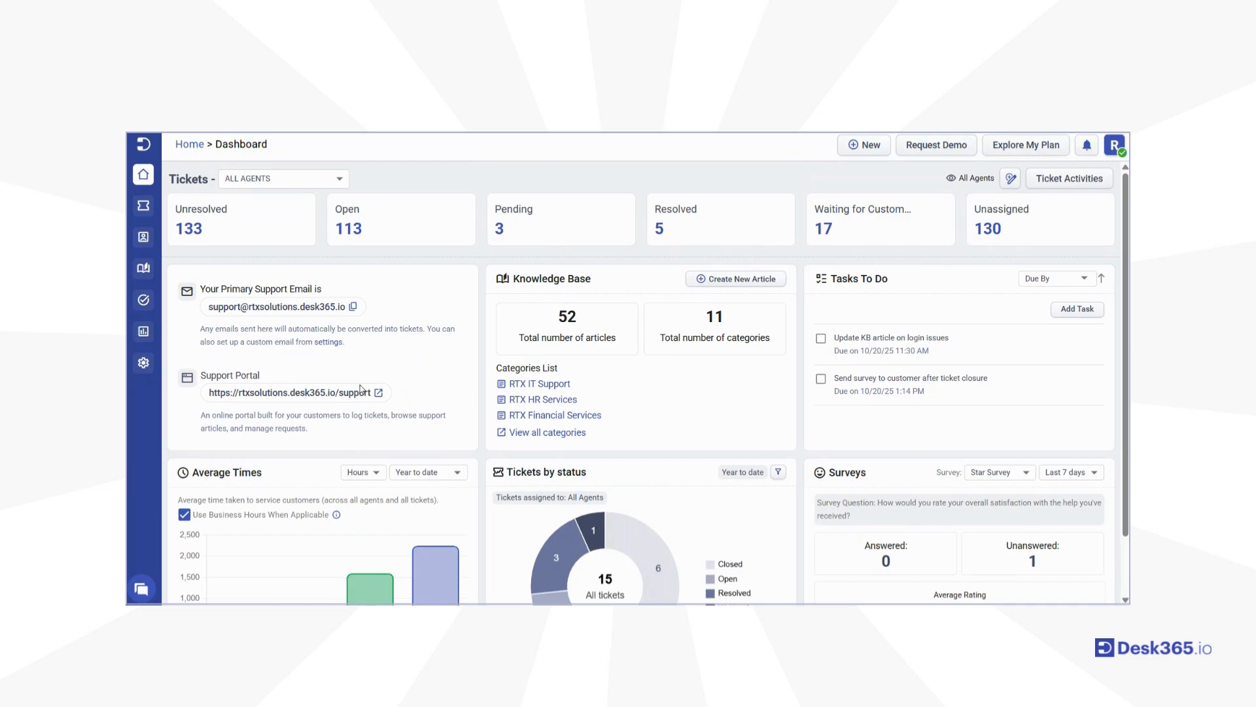
# Review the home dashboard's ticket summary, knowledge base, tasks, average times, tickets by status and survey widgets
pyautogui.scroll(-1, 360, 388)
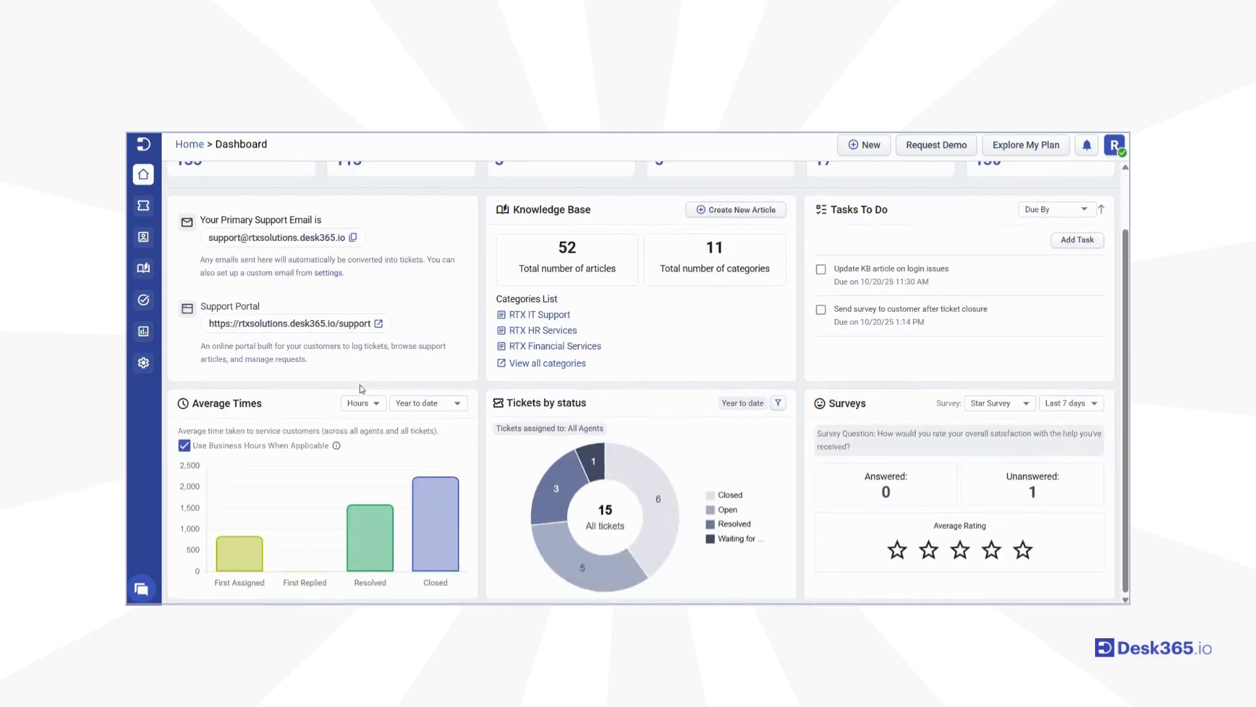
pyautogui.scroll(1, 362, 389)
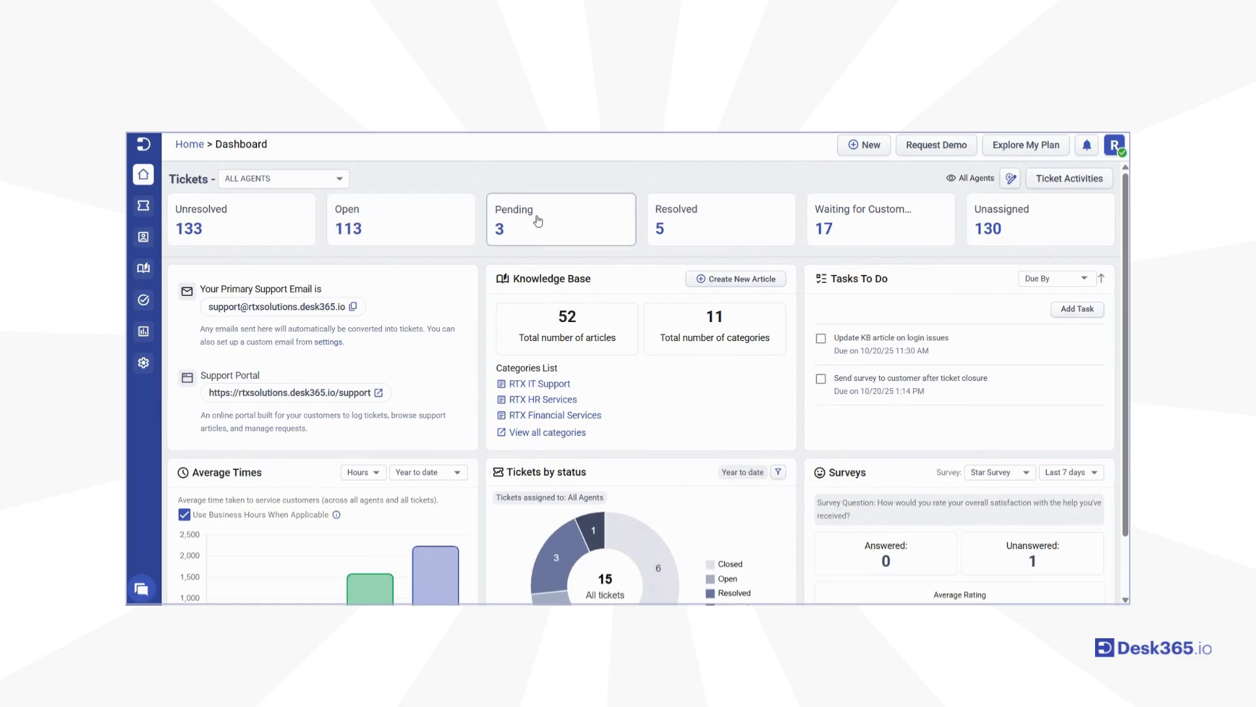
pyautogui.scroll(-1, 422, 383)
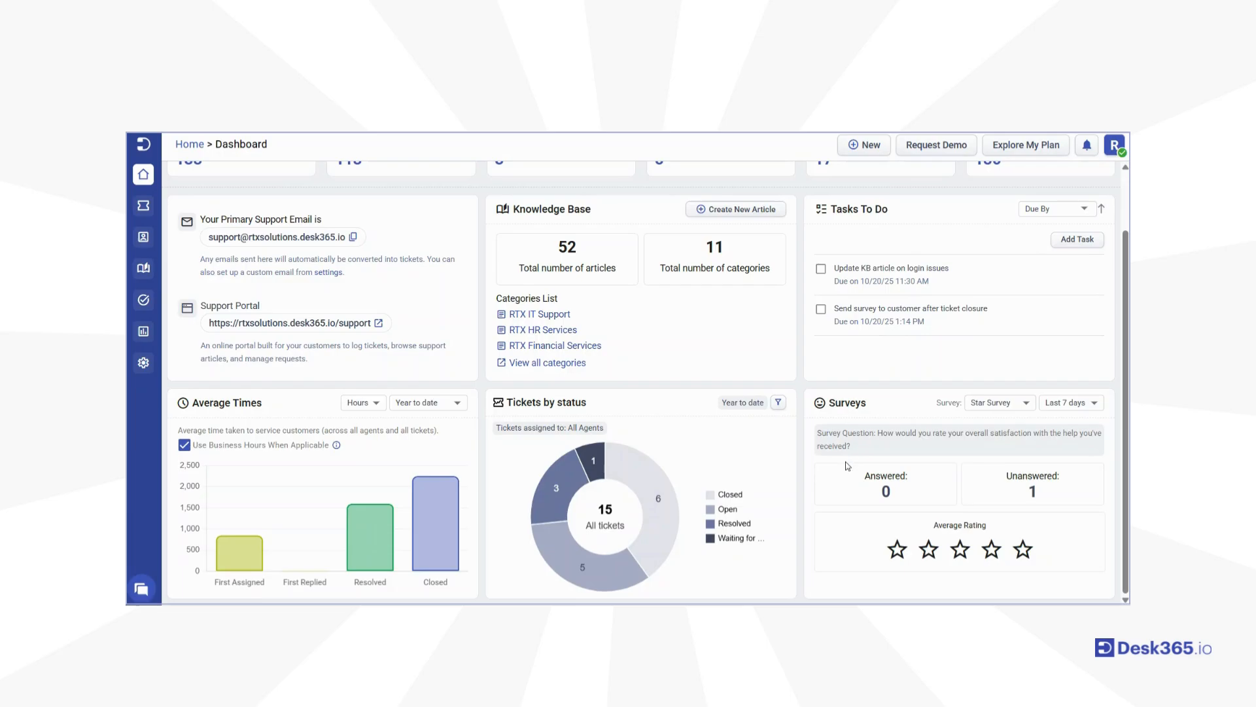
# Group the last 7 days' Ticket Trends Report by Agents and open its download options
pyautogui.click(147, 332)
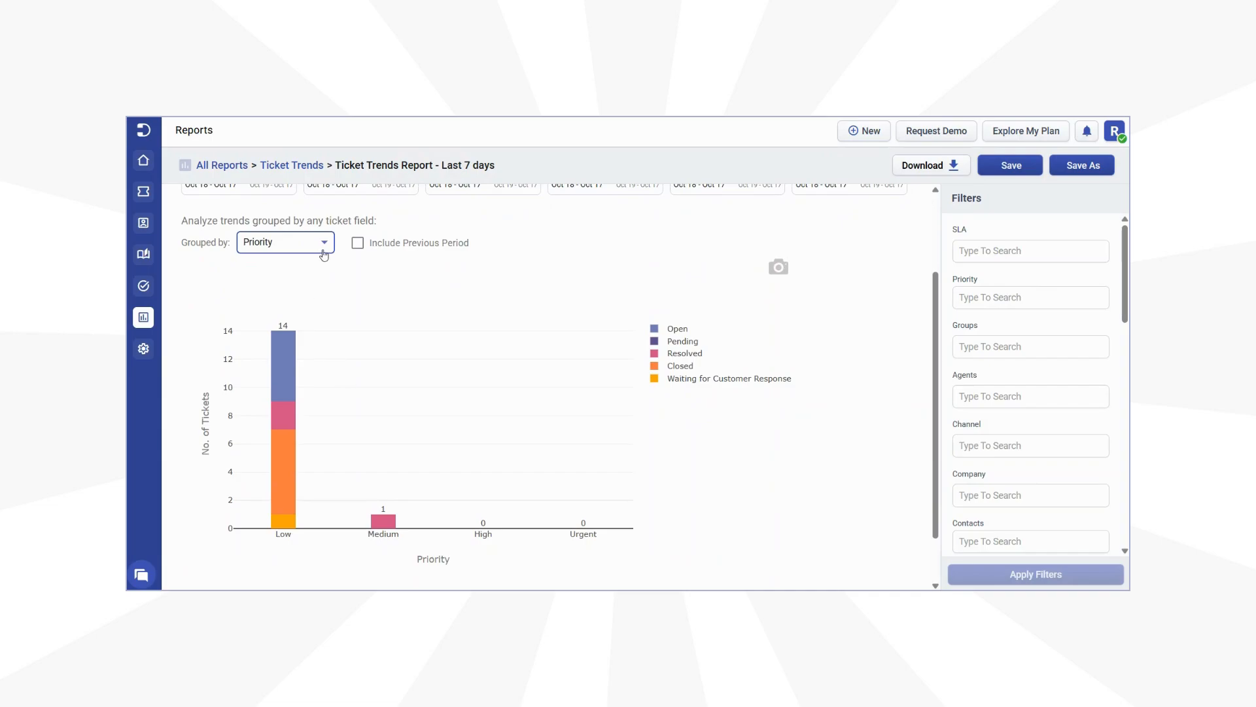
pyautogui.click(323, 254)
pyautogui.click(303, 303)
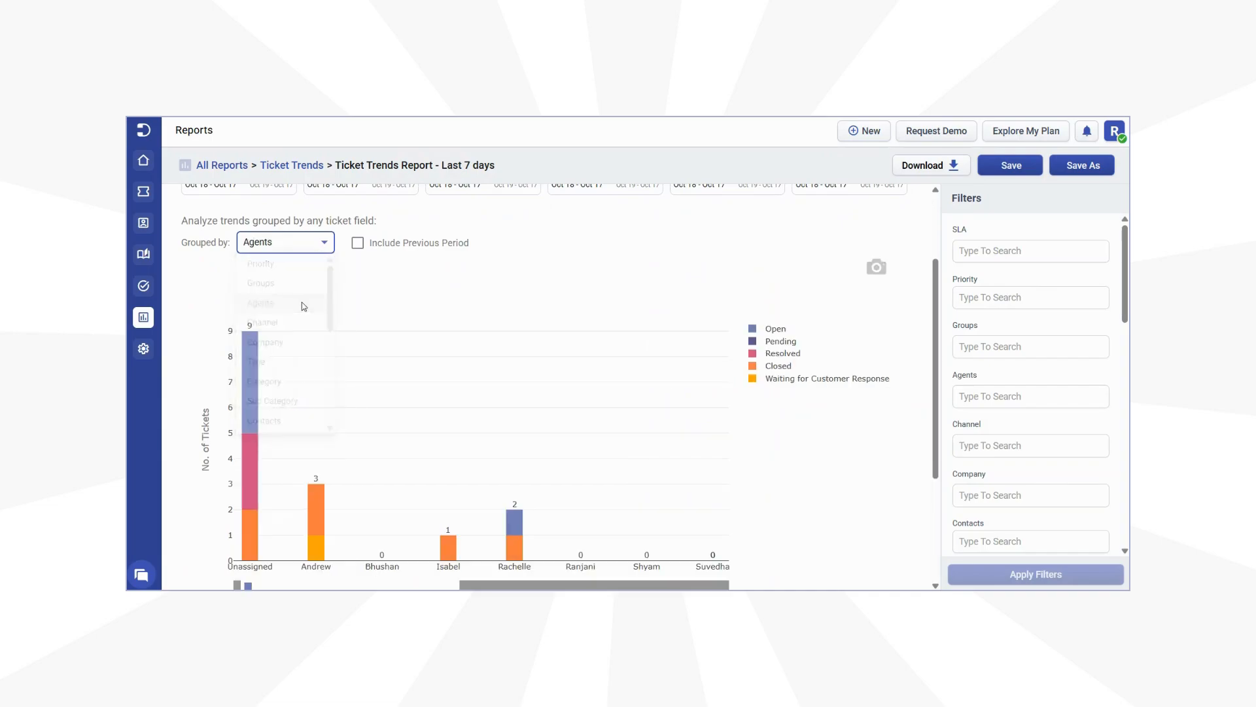
pyautogui.scroll(-1, 351, 337)
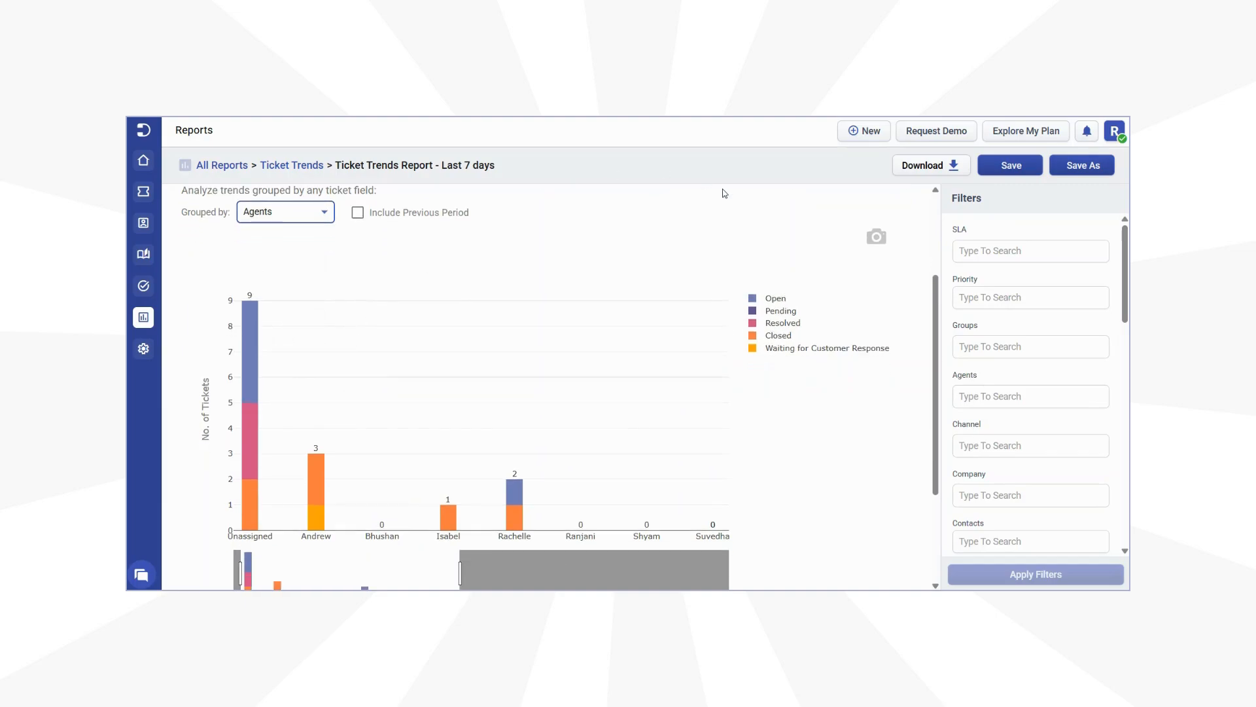
pyautogui.click(953, 165)
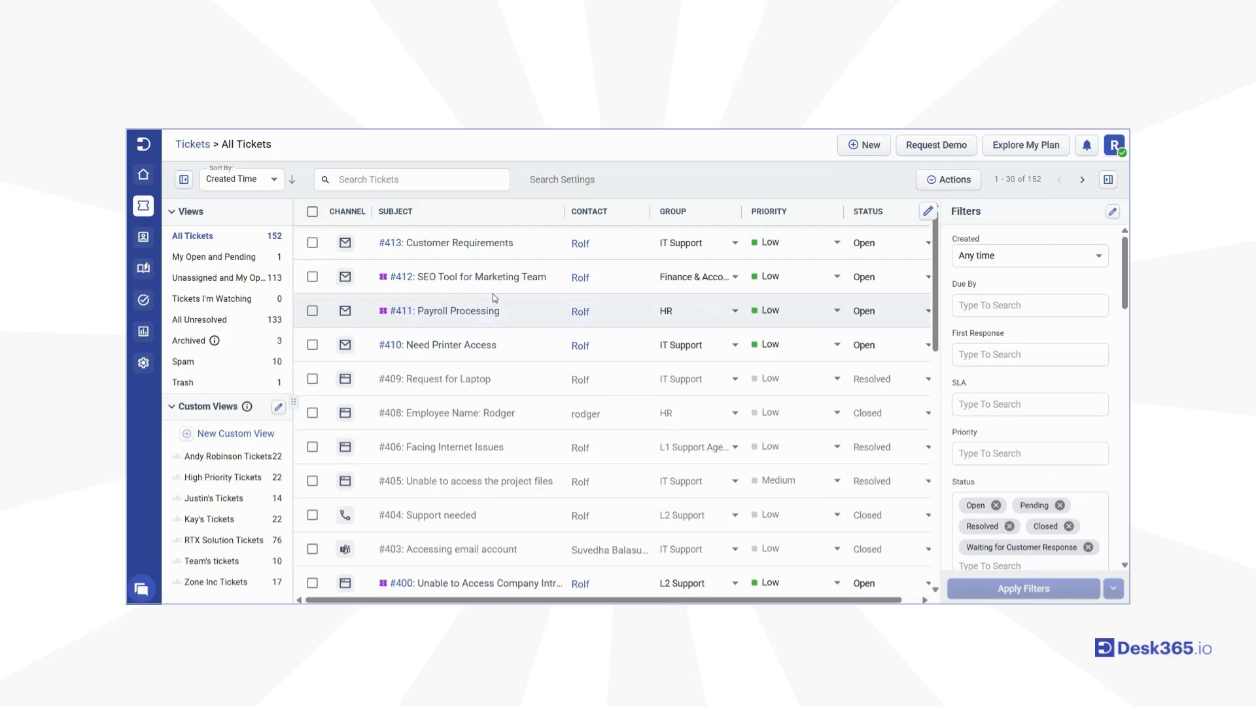
# Review the ticket search settings and search all tickets for "printer"
pyautogui.click(571, 180)
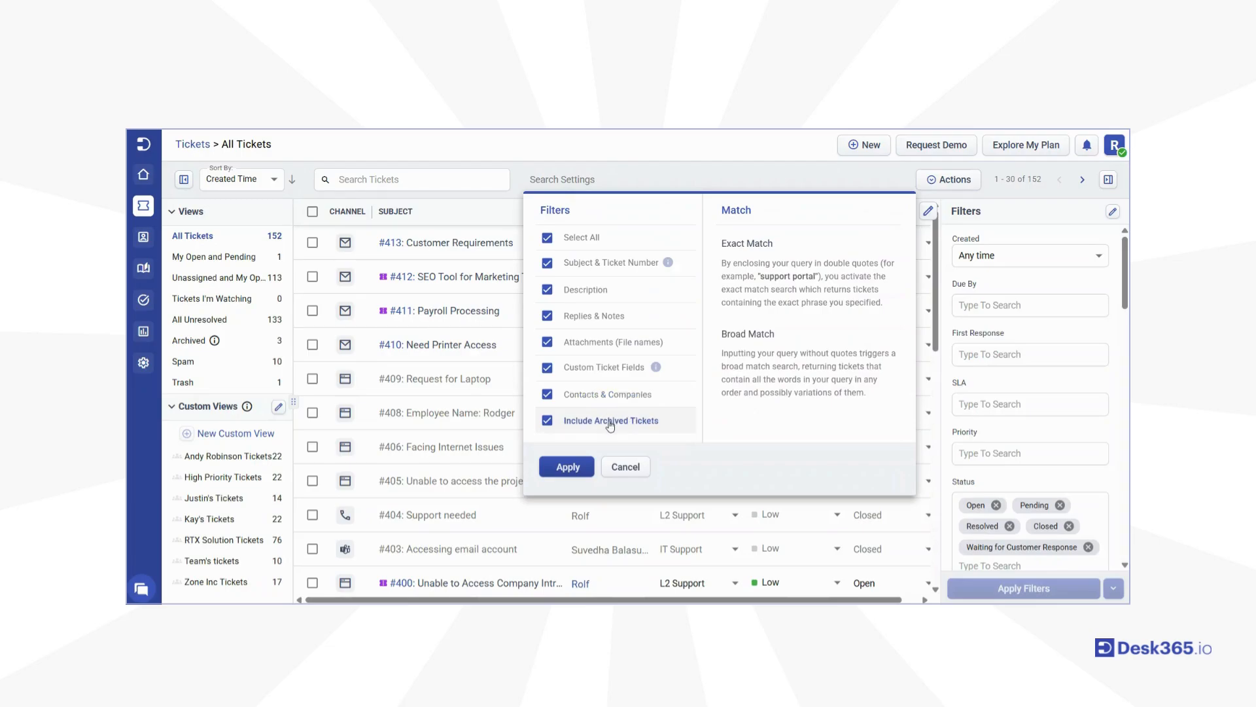
pyautogui.click(417, 178)
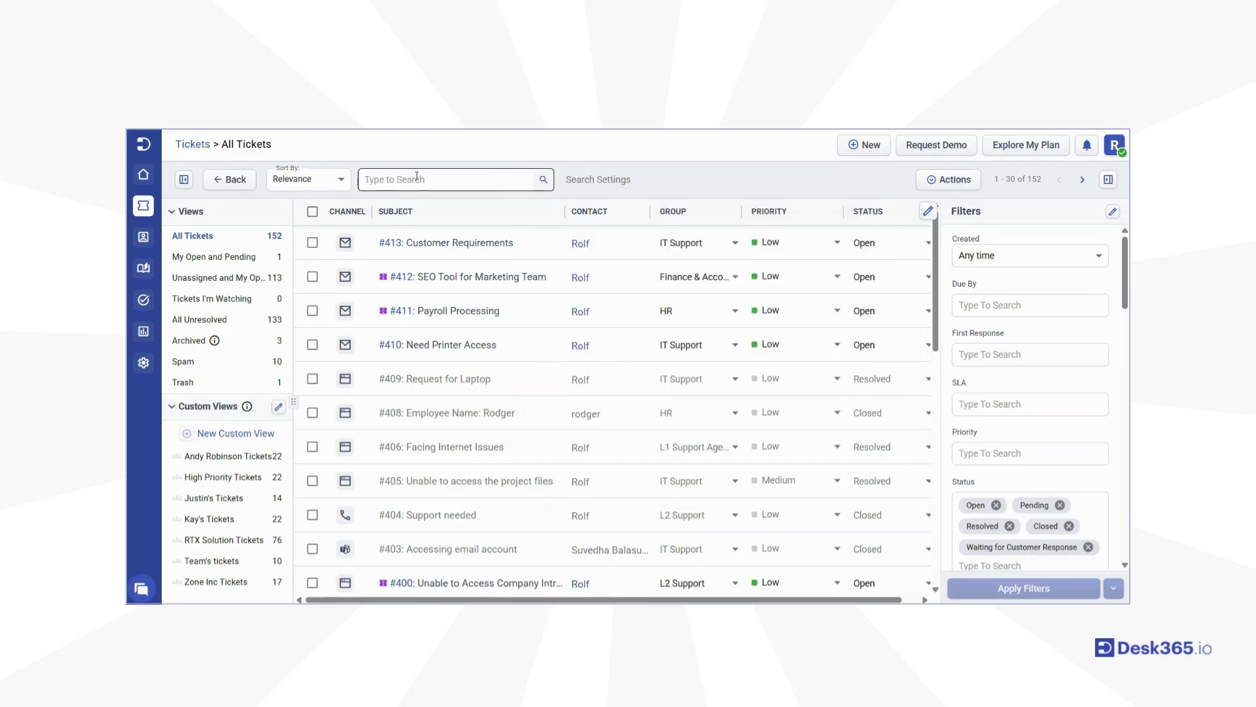
pyautogui.write('printer')
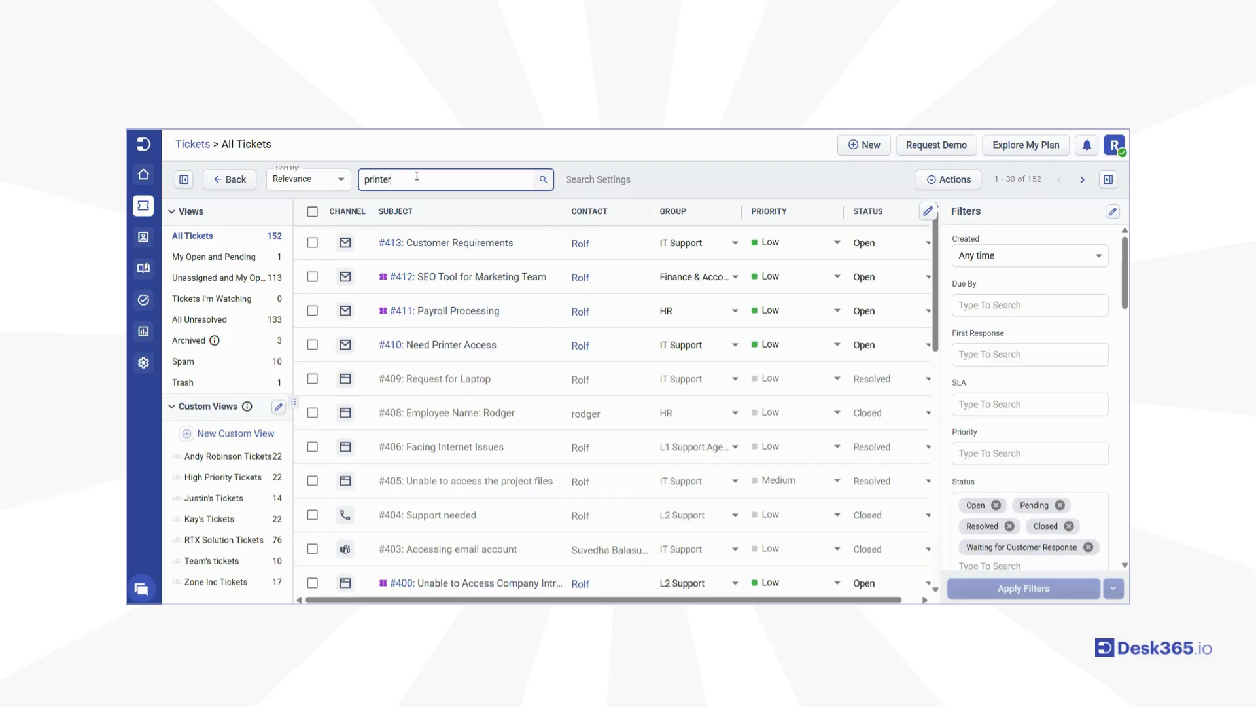
pyautogui.press('Return')
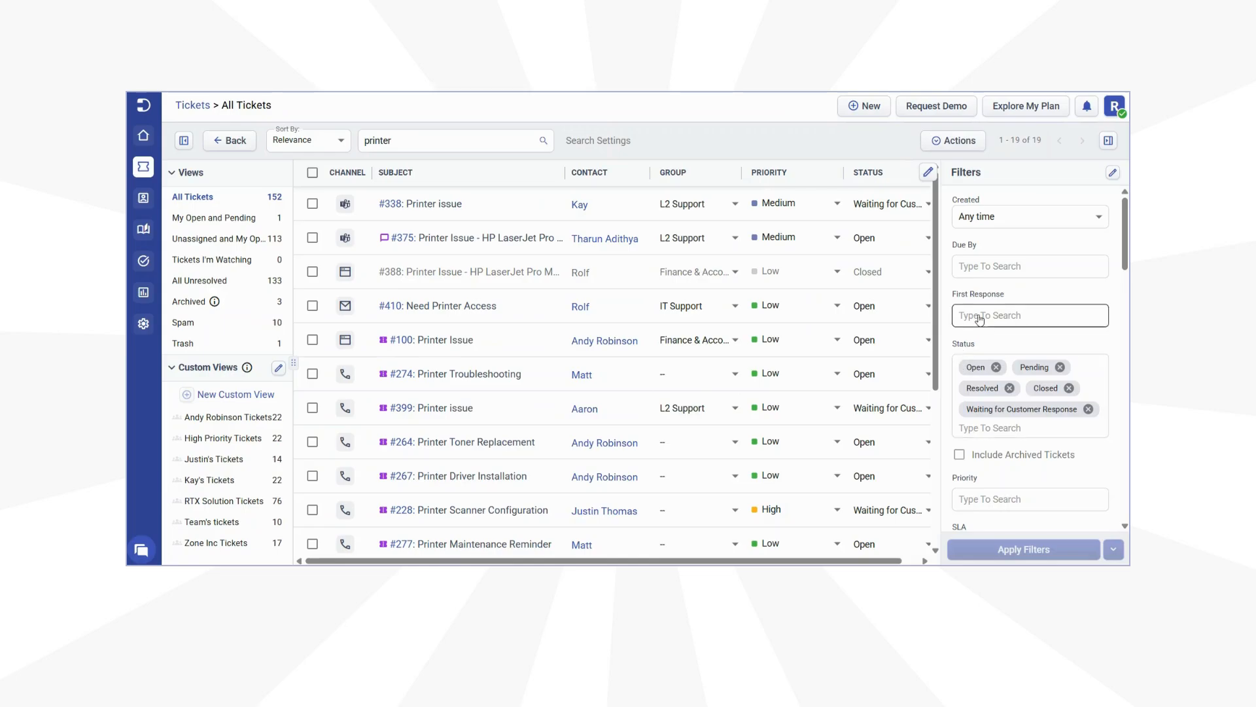
# Set the ticket filters to Open status, High priority and the IT Support group
pyautogui.scroll(-3, 979, 318)
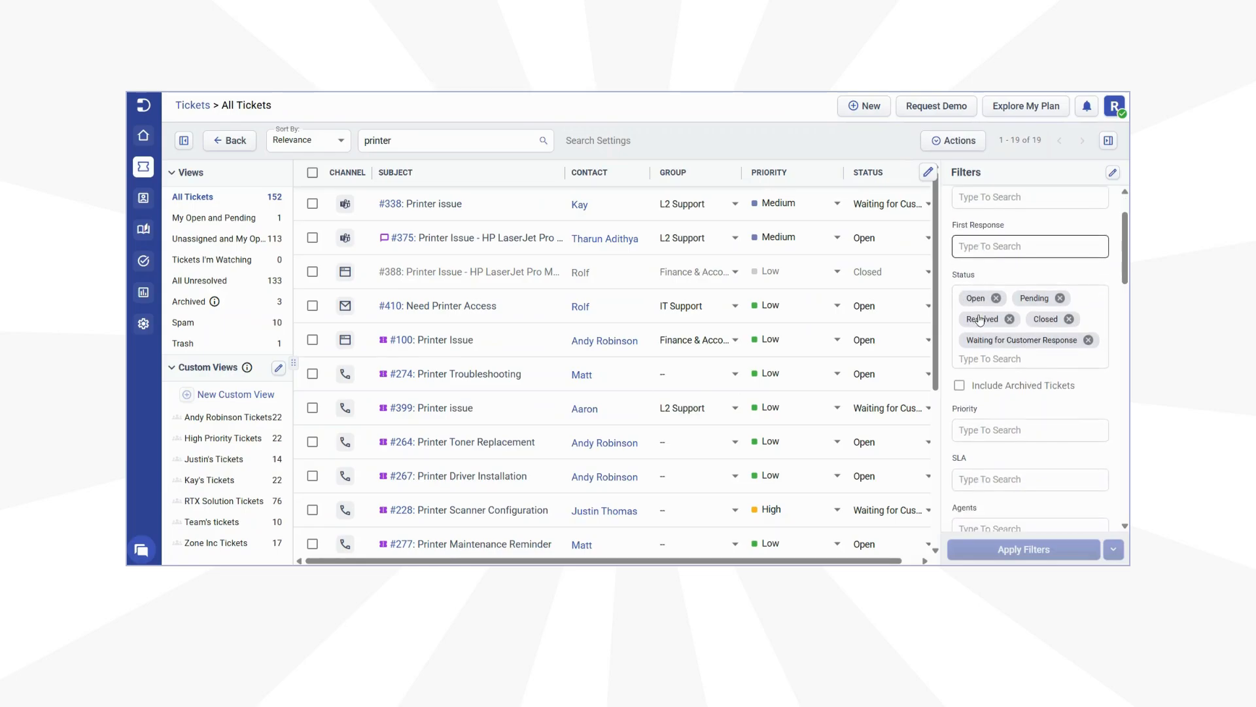
pyautogui.scroll(-3, 980, 319)
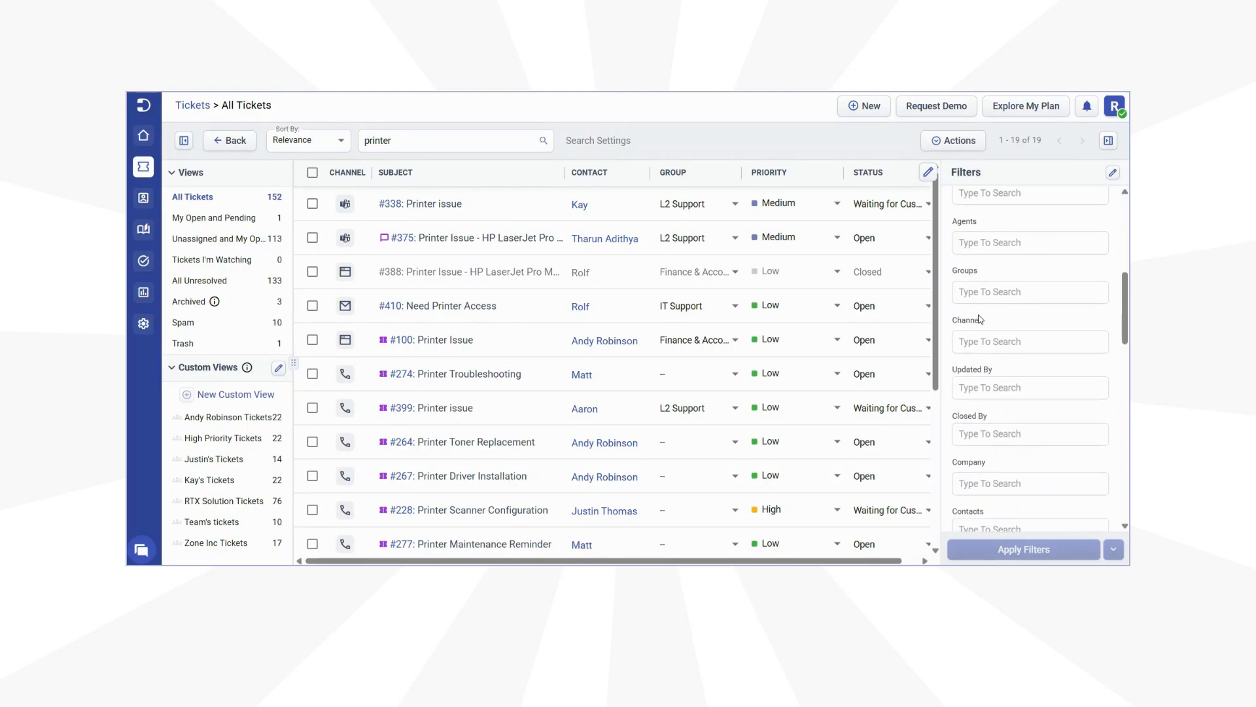
pyautogui.scroll(-2, 987, 347)
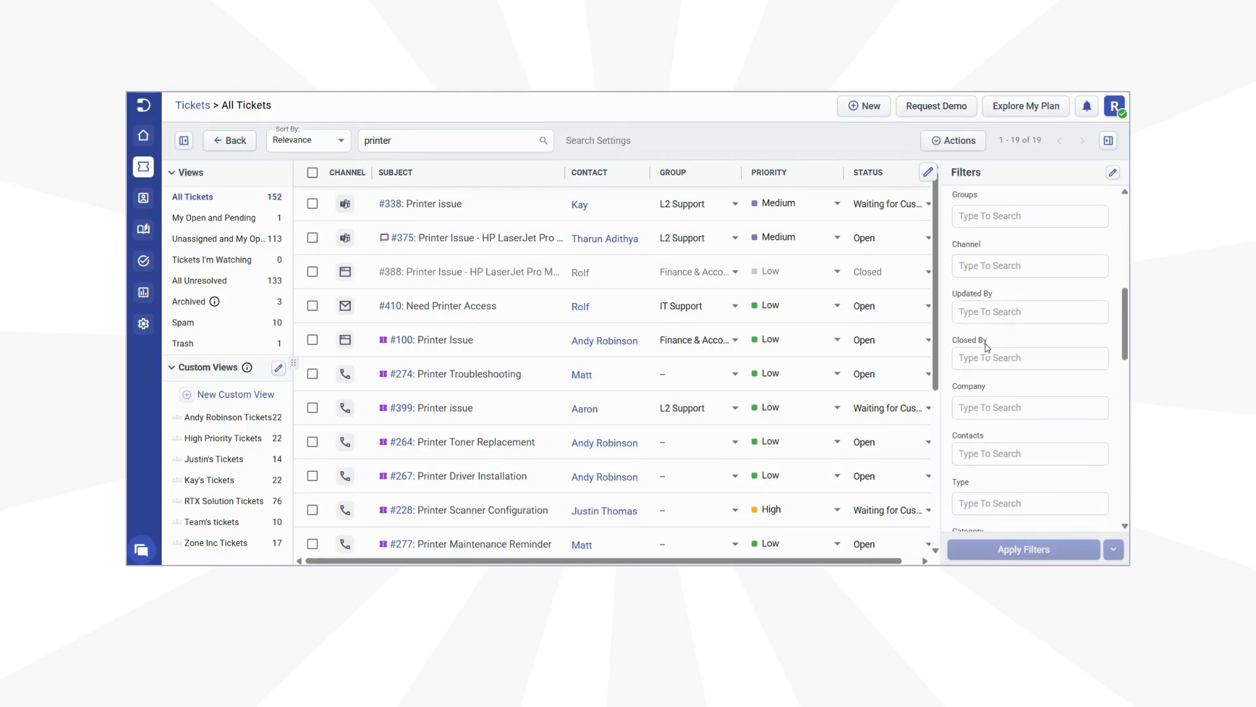
pyautogui.scroll(5, 987, 343)
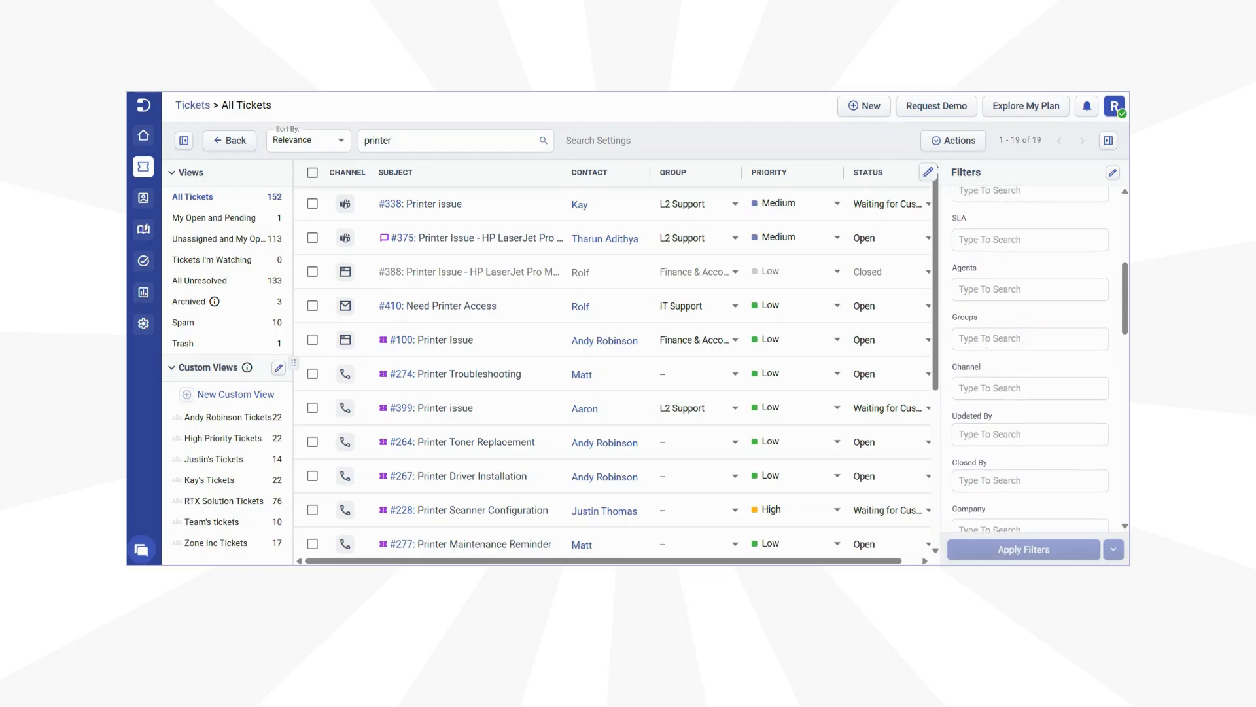
pyautogui.click(1001, 394)
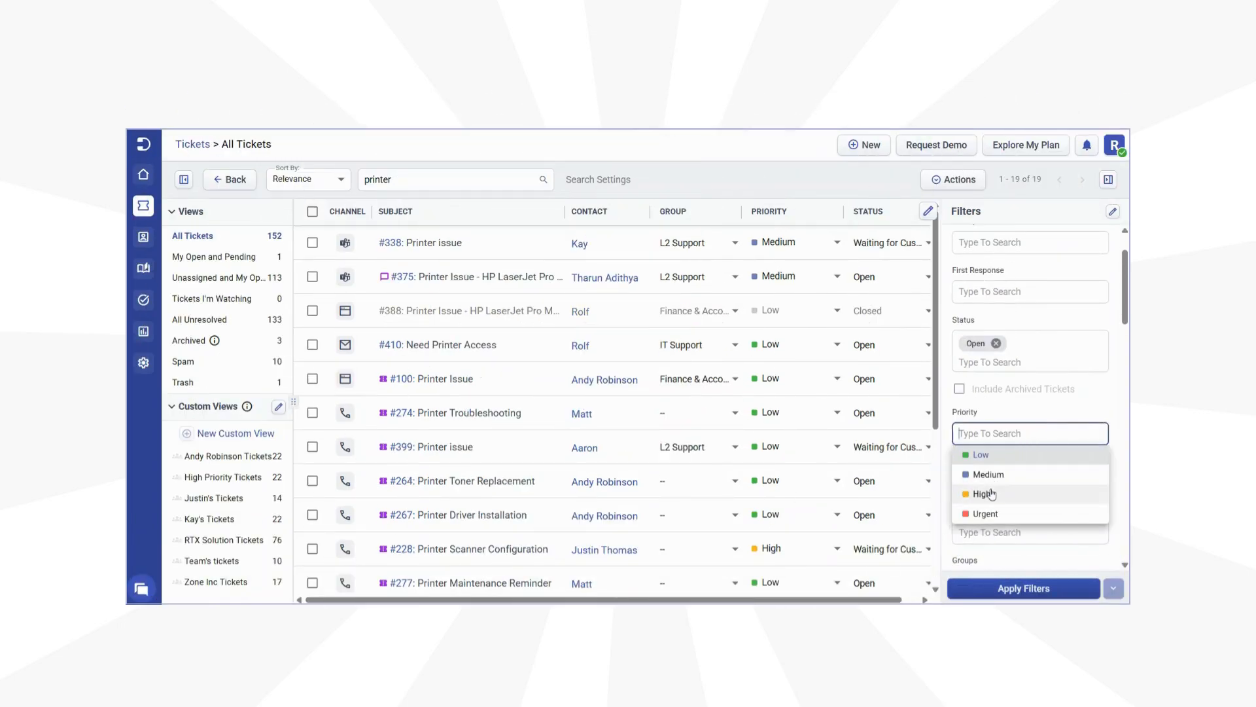
pyautogui.click(992, 494)
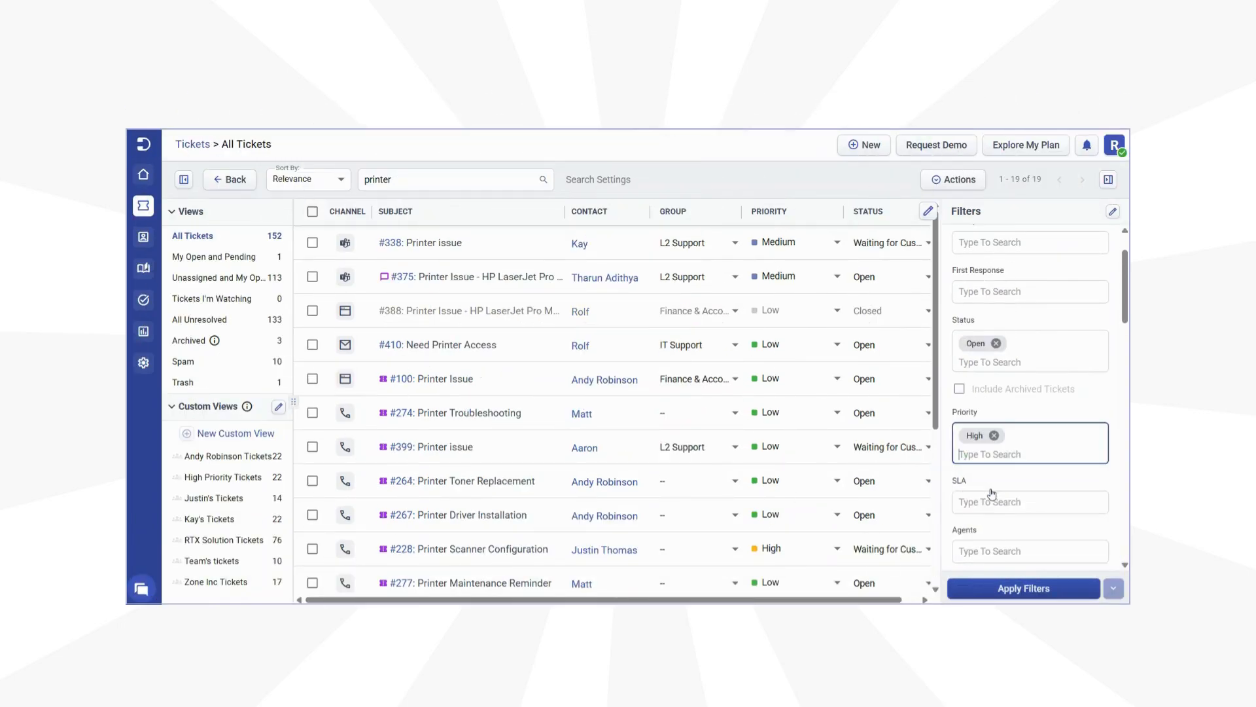
pyautogui.scroll(-2, 993, 494)
pyautogui.click(992, 459)
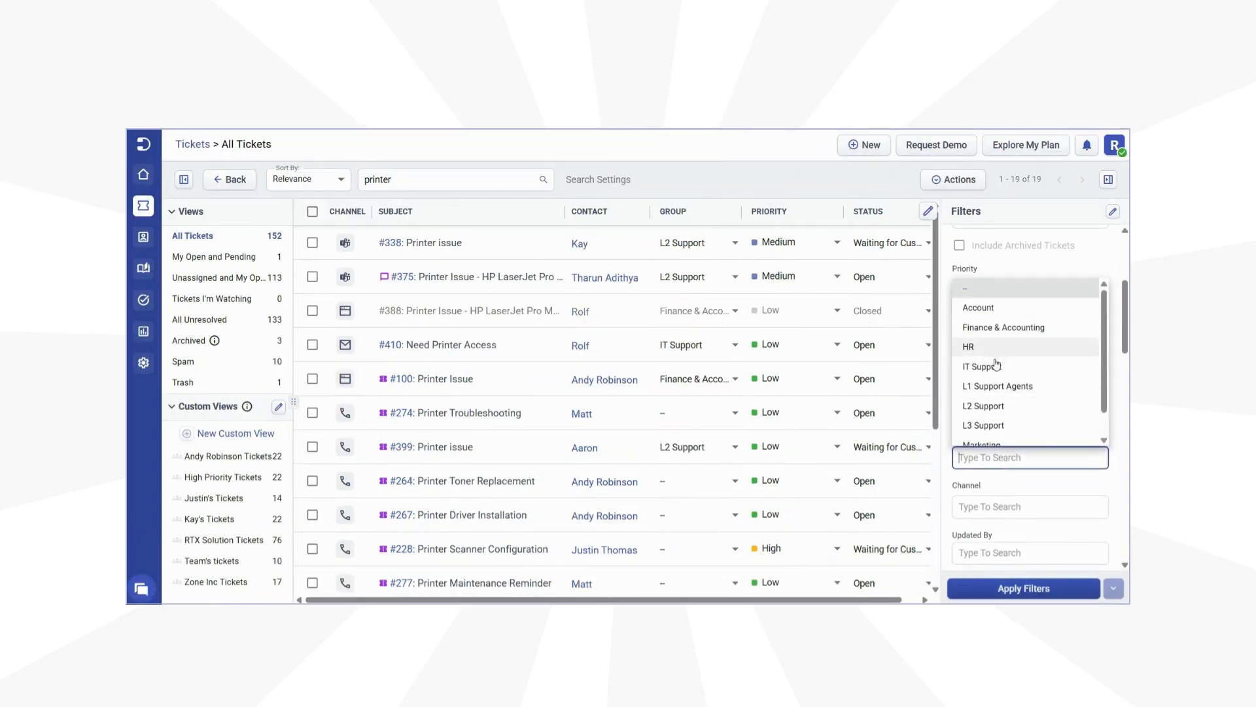
pyautogui.click(996, 364)
# Widen the filters with Medium priority and the Pending, Resolved, Closed and Waiting for Customer Response statuses
pyautogui.scroll(2, 1021, 458)
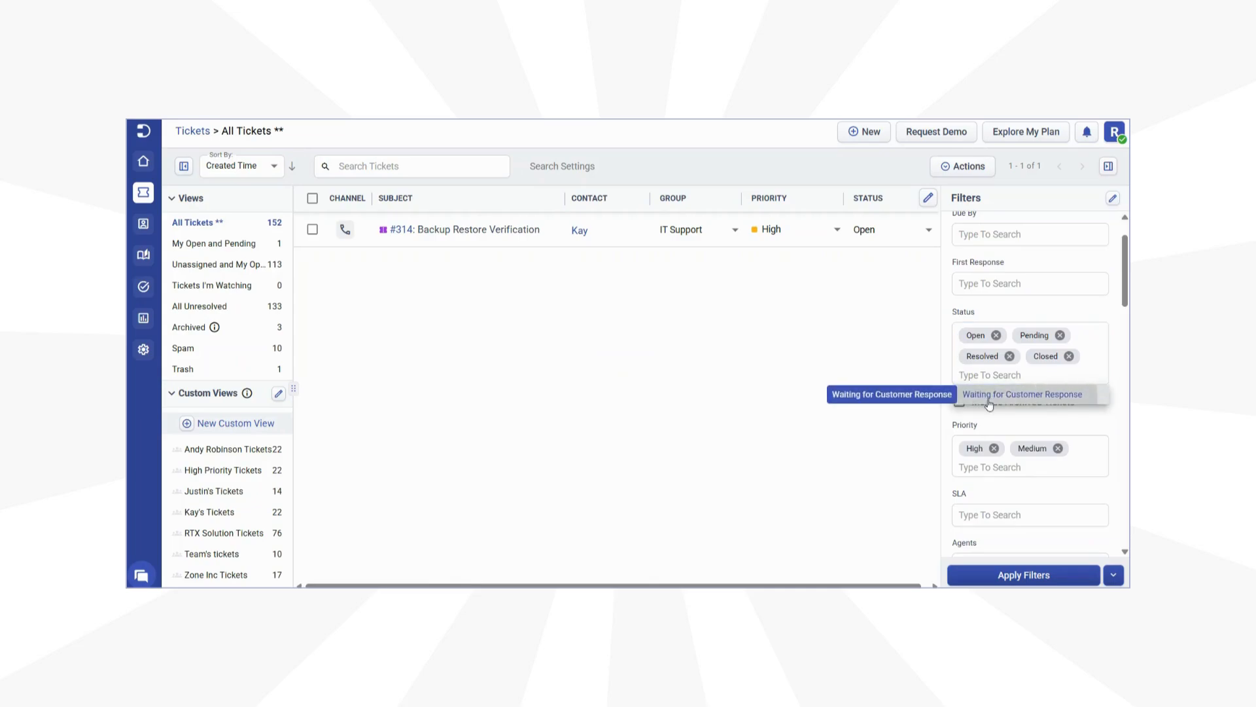
pyautogui.click(1001, 393)
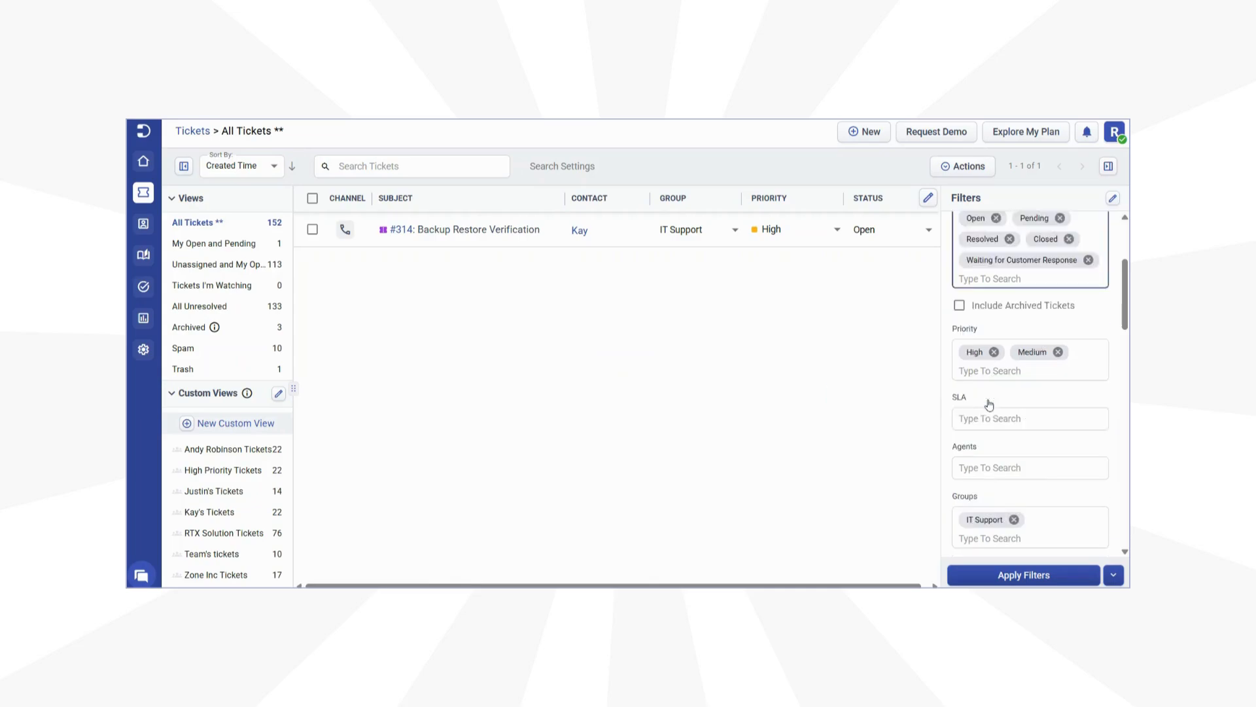
pyautogui.scroll(-2, 990, 405)
# Save the filters as a custom view named IT Support, visible to all agents in the IT Support group, and open it
pyautogui.click(1114, 575)
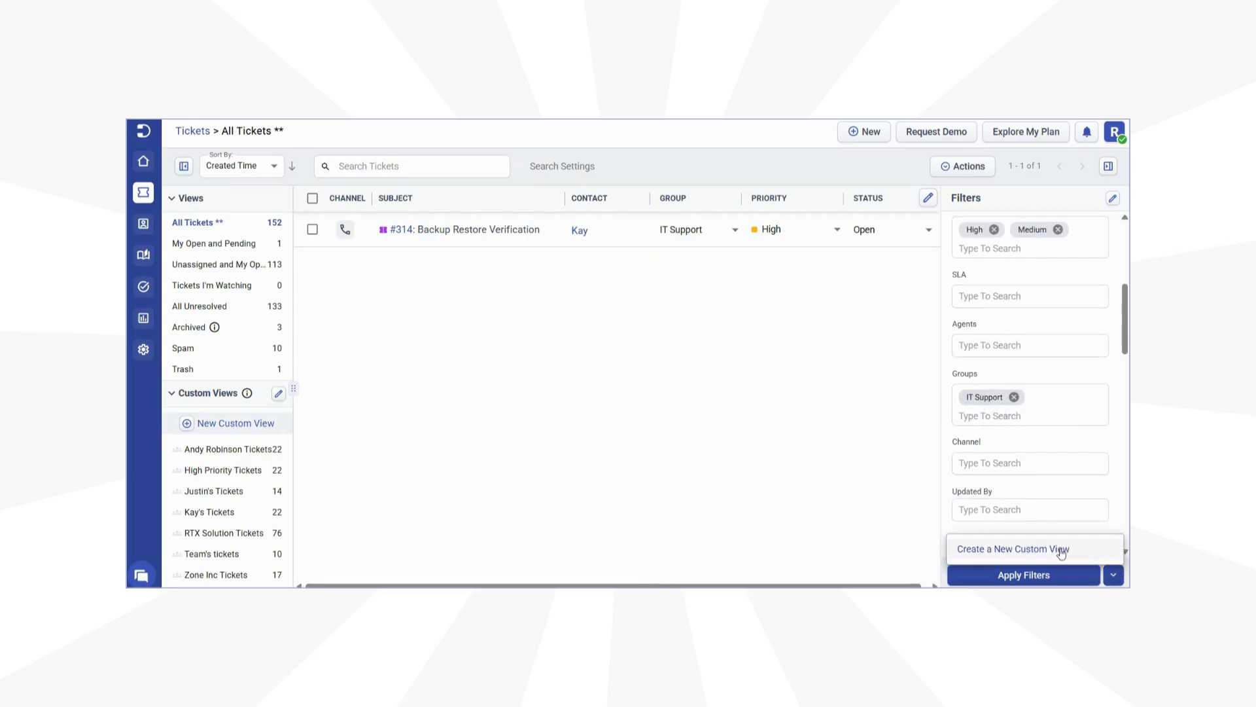
pyautogui.click(1061, 553)
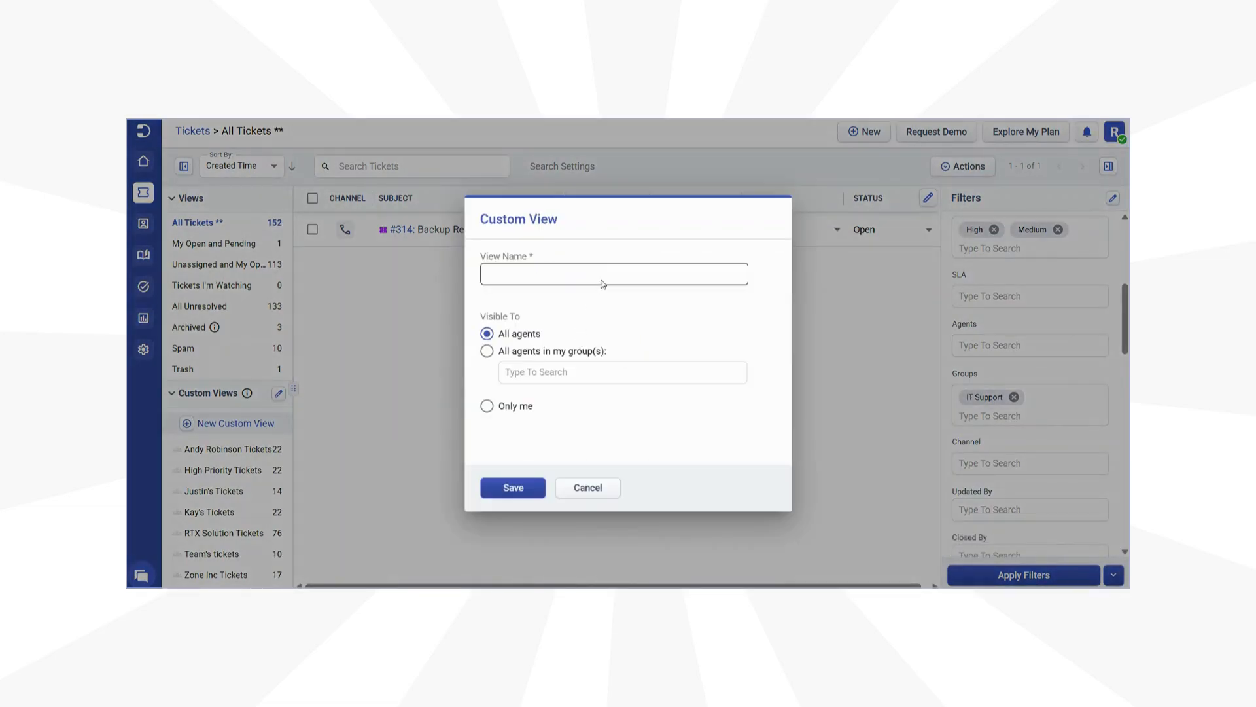
pyautogui.click(602, 283)
pyautogui.write('IT Support')
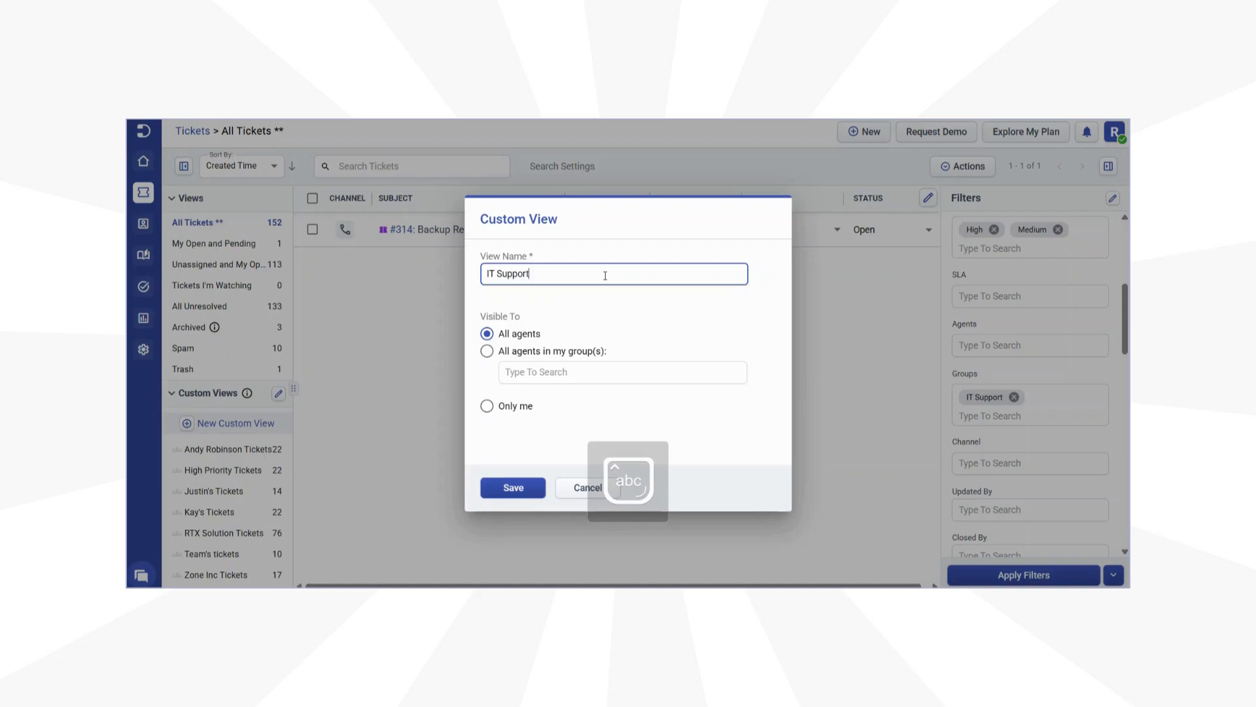
pyautogui.click(524, 353)
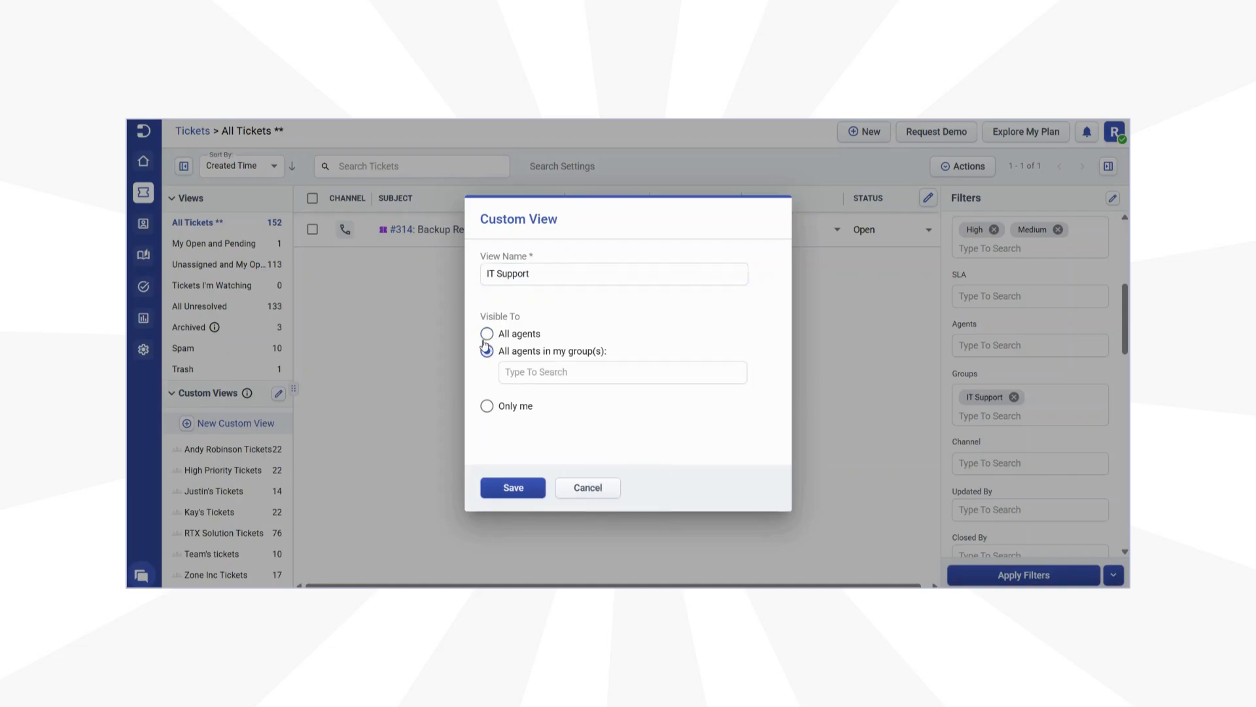
pyautogui.click(524, 370)
pyautogui.click(525, 418)
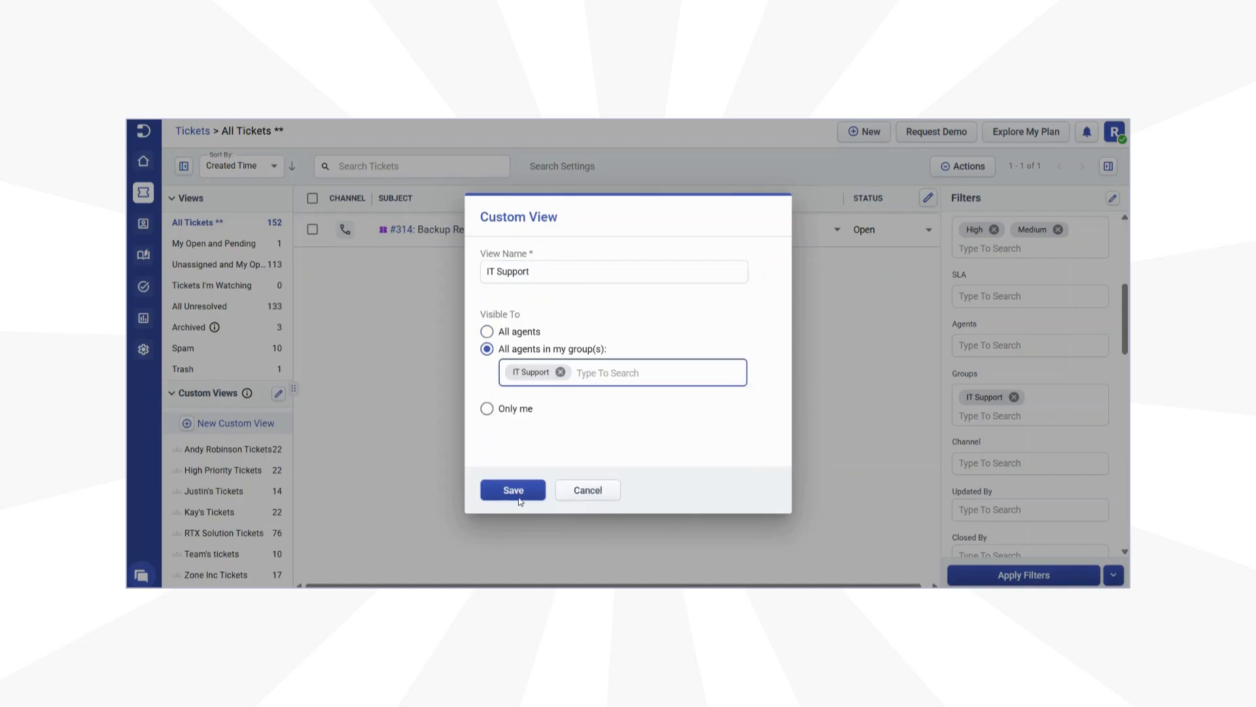
pyautogui.click(517, 489)
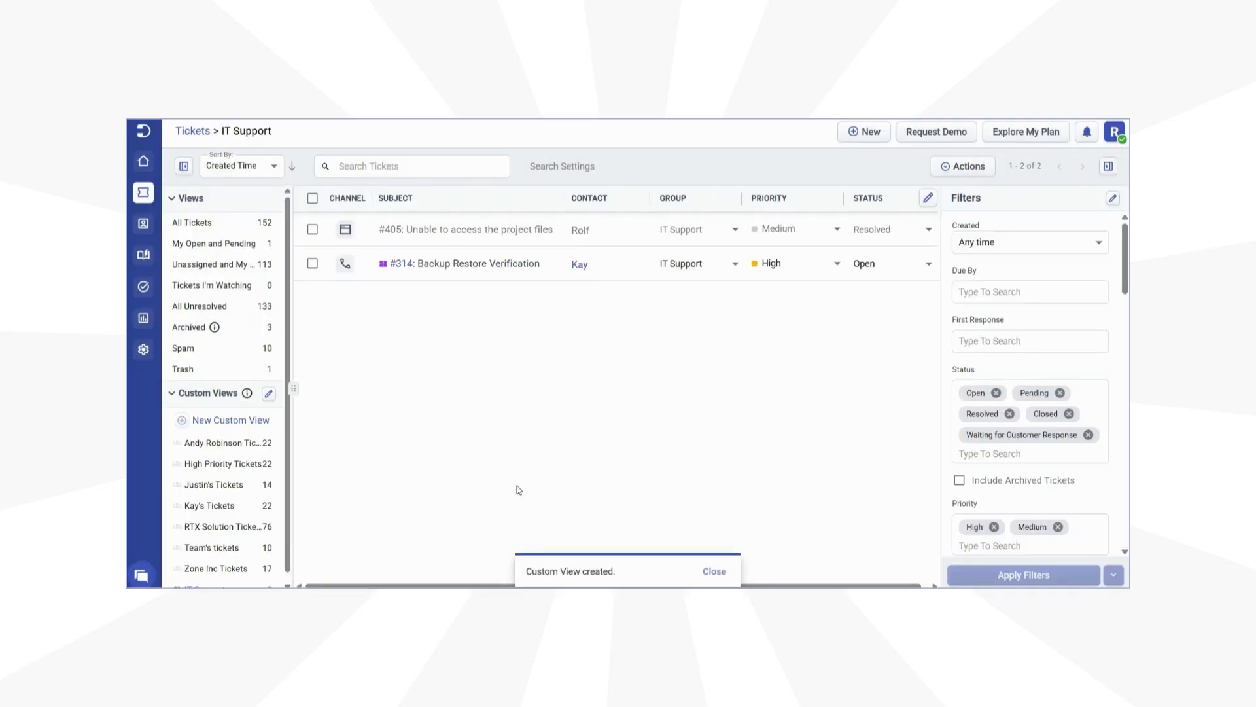
pyautogui.scroll(-1, 231, 477)
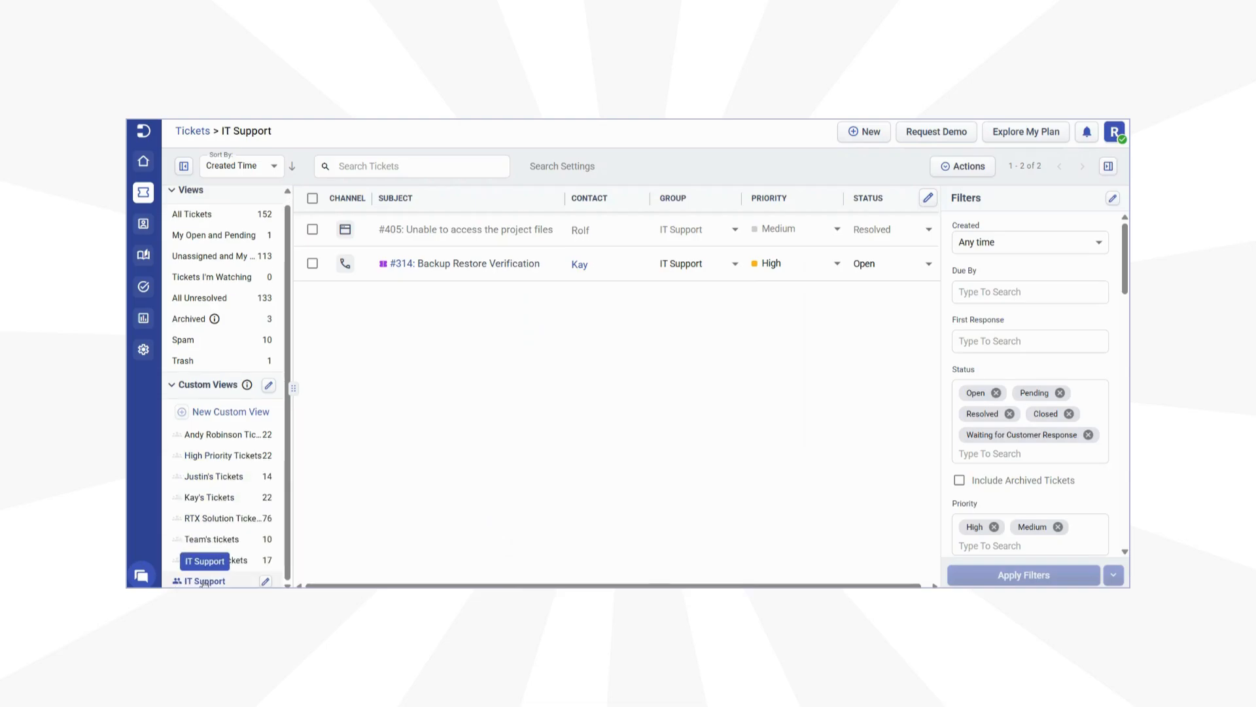
pyautogui.click(204, 581)
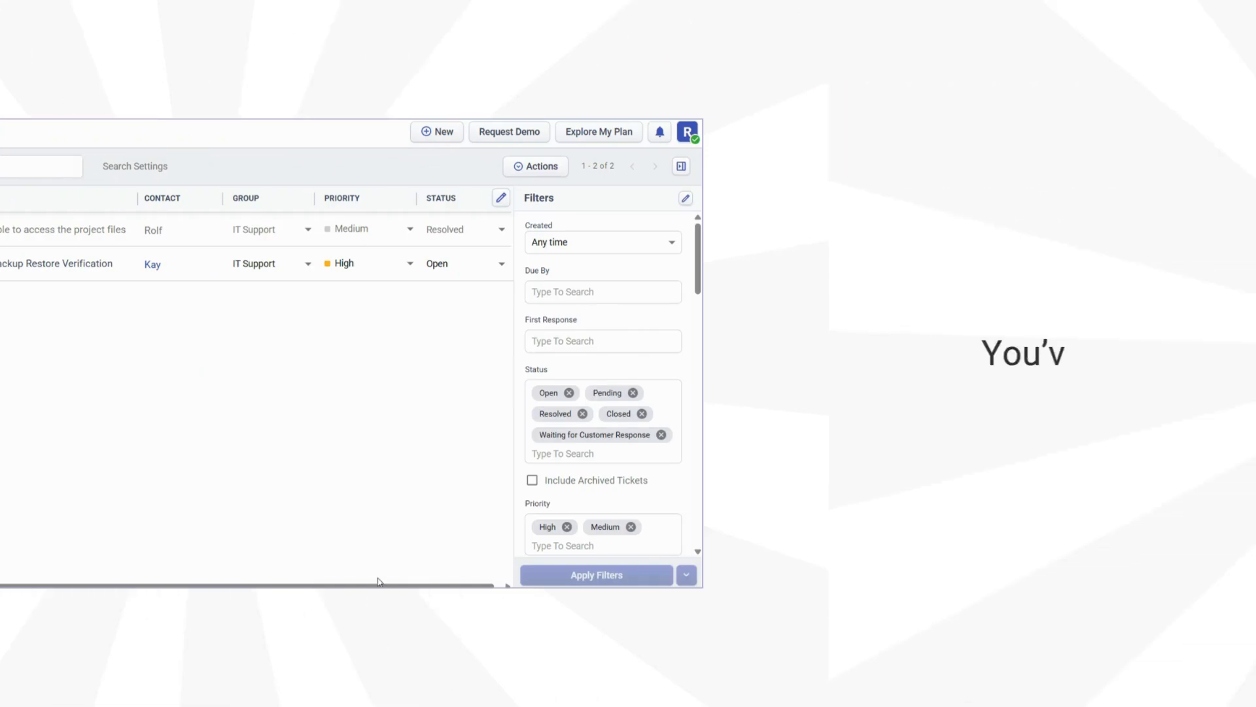